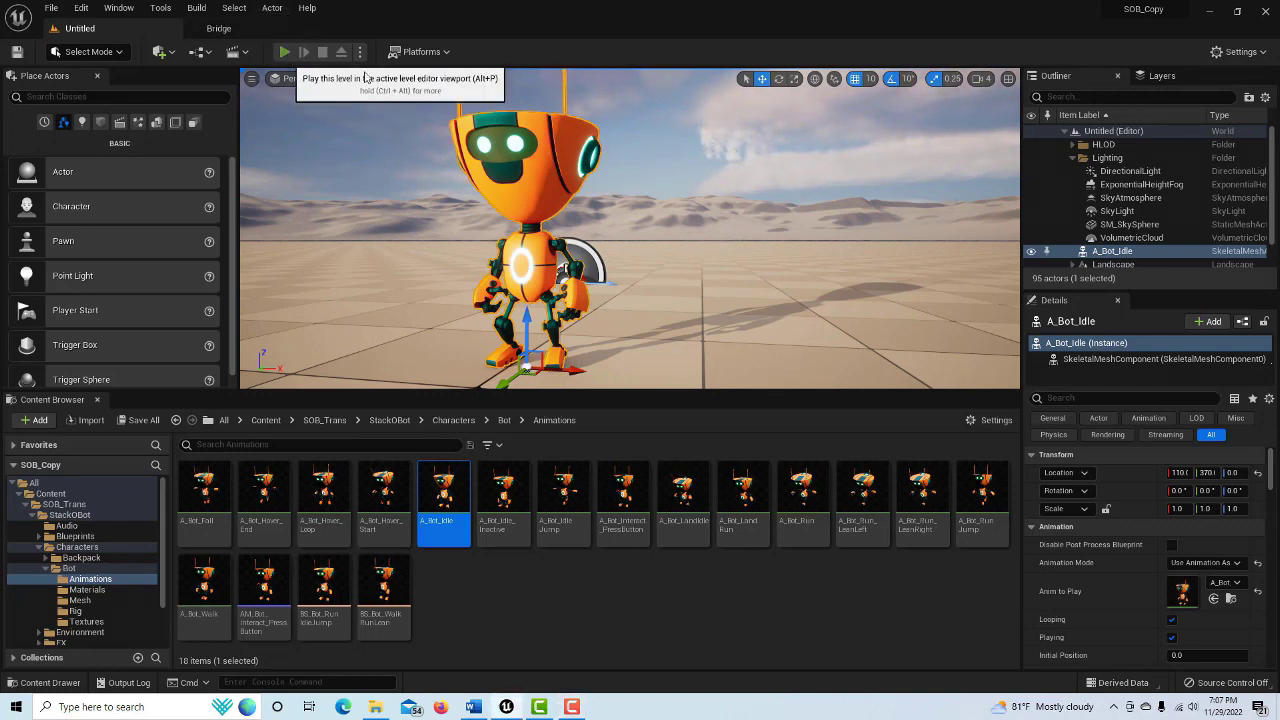
Play the level in the editor and move the camera toward the idle robot
click(284, 51)
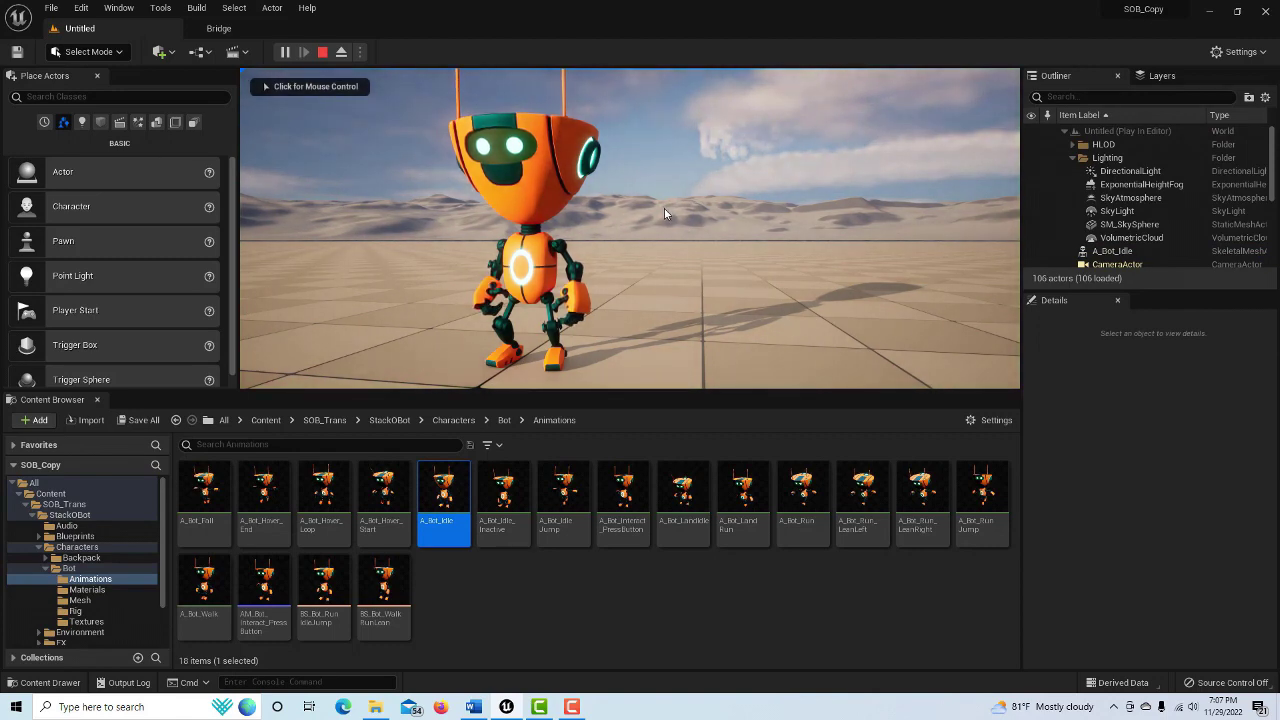
click(664, 213)
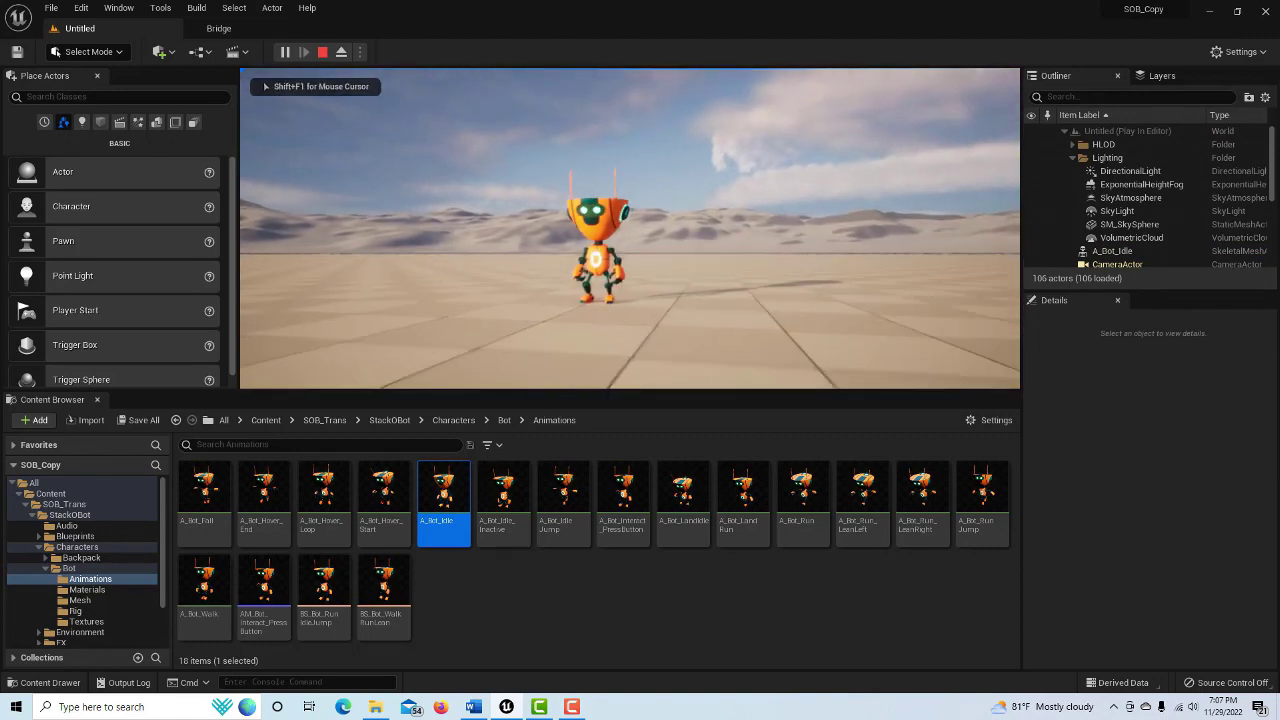
key(w)
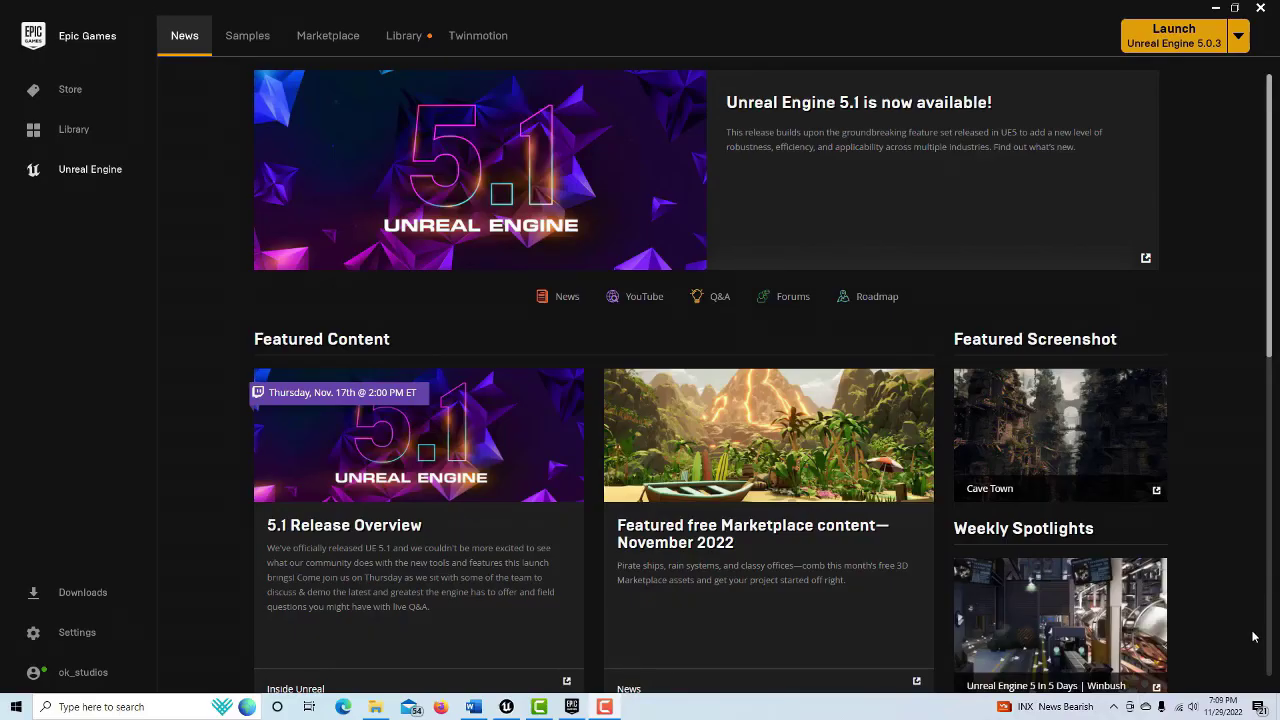
Search the Marketplace for 'Stack' and open the Stack O Bot product page
click(324, 40)
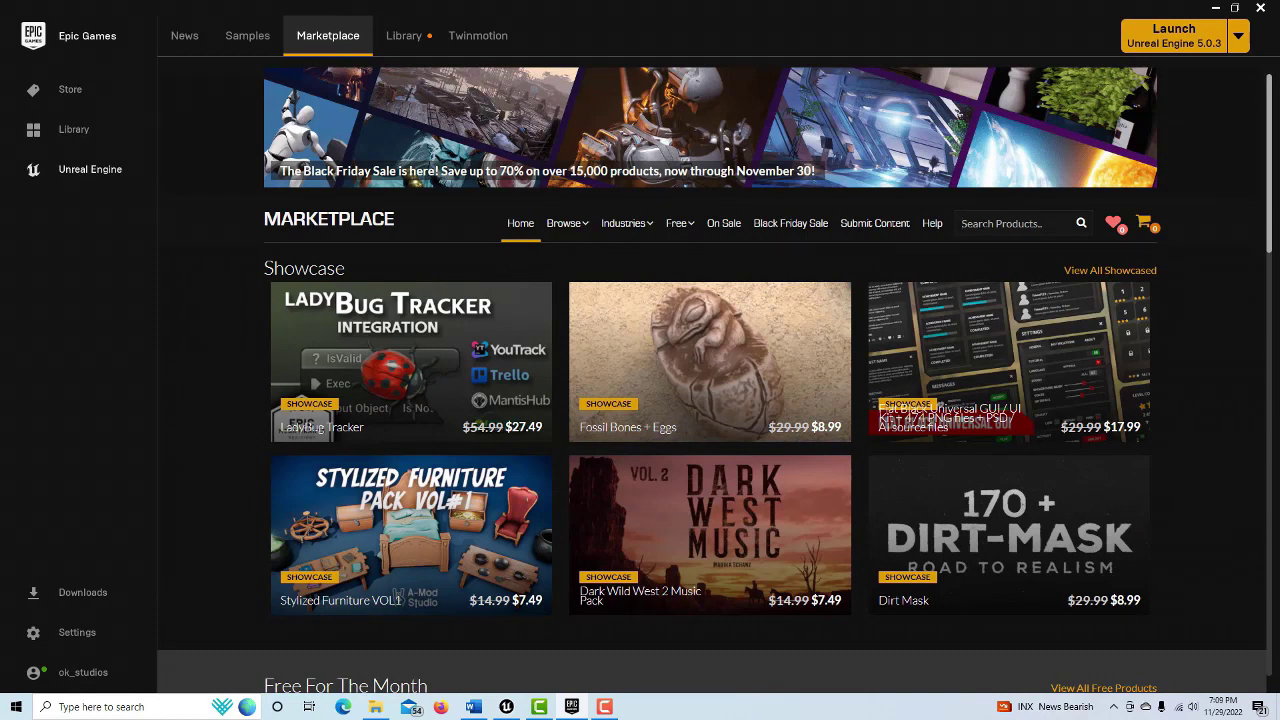
click(1010, 223)
text(Stack)
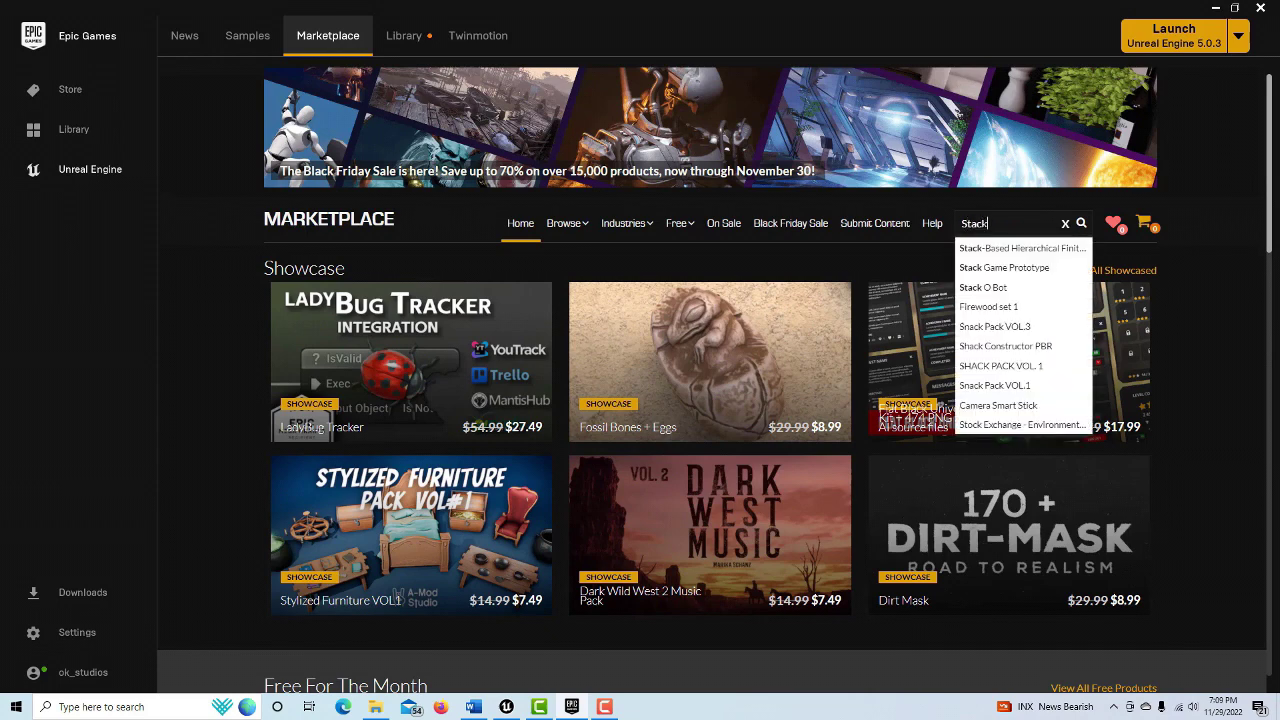
click(985, 287)
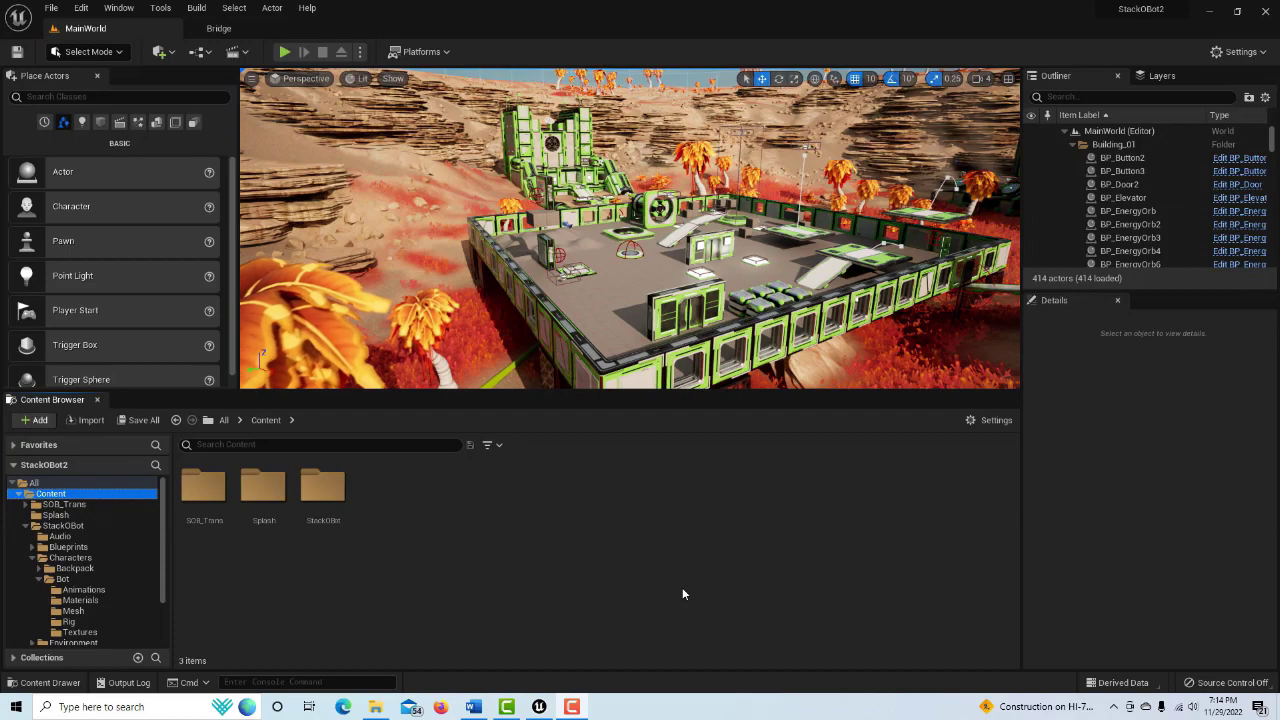
Test-play MainWorld, stop it, then clear and close the Message Log errors
click(285, 52)
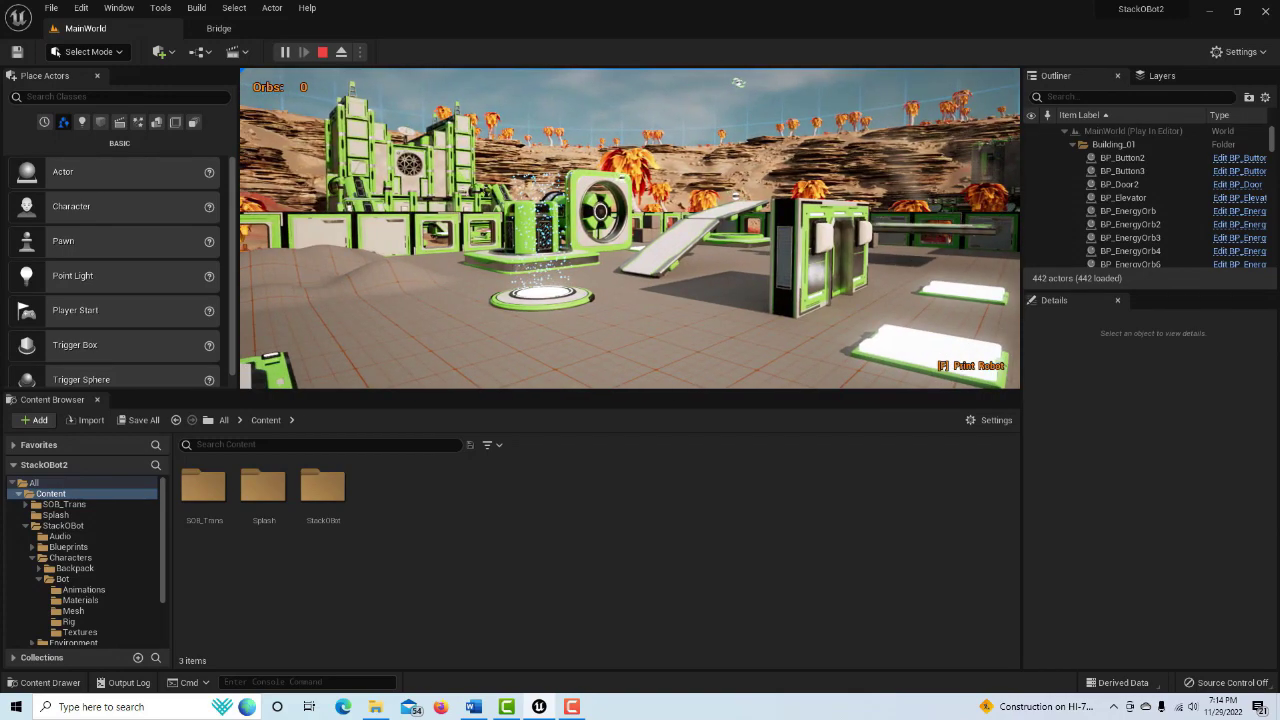
key(Escape)
click(927, 518)
click(959, 159)
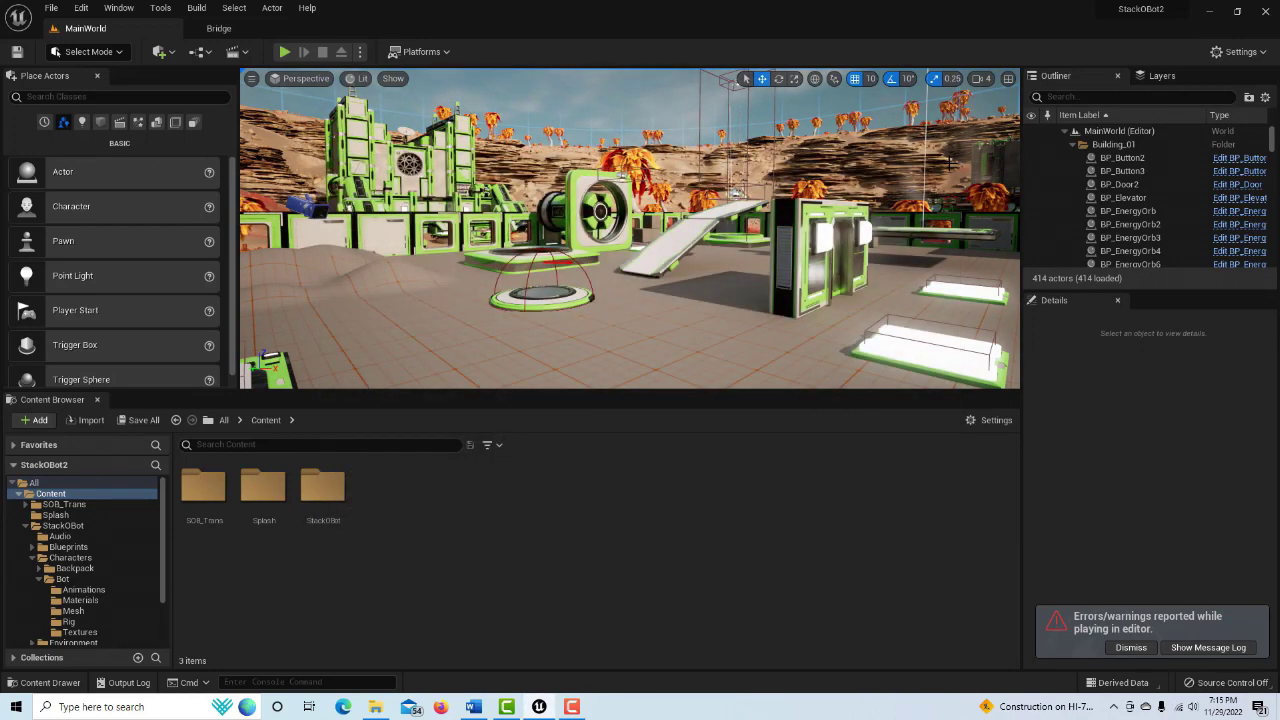
Navigate the Content Browser to StackOBot/Characters/Bot/Mesh and select the SKM_Bot skeletal mesh
click(51, 8)
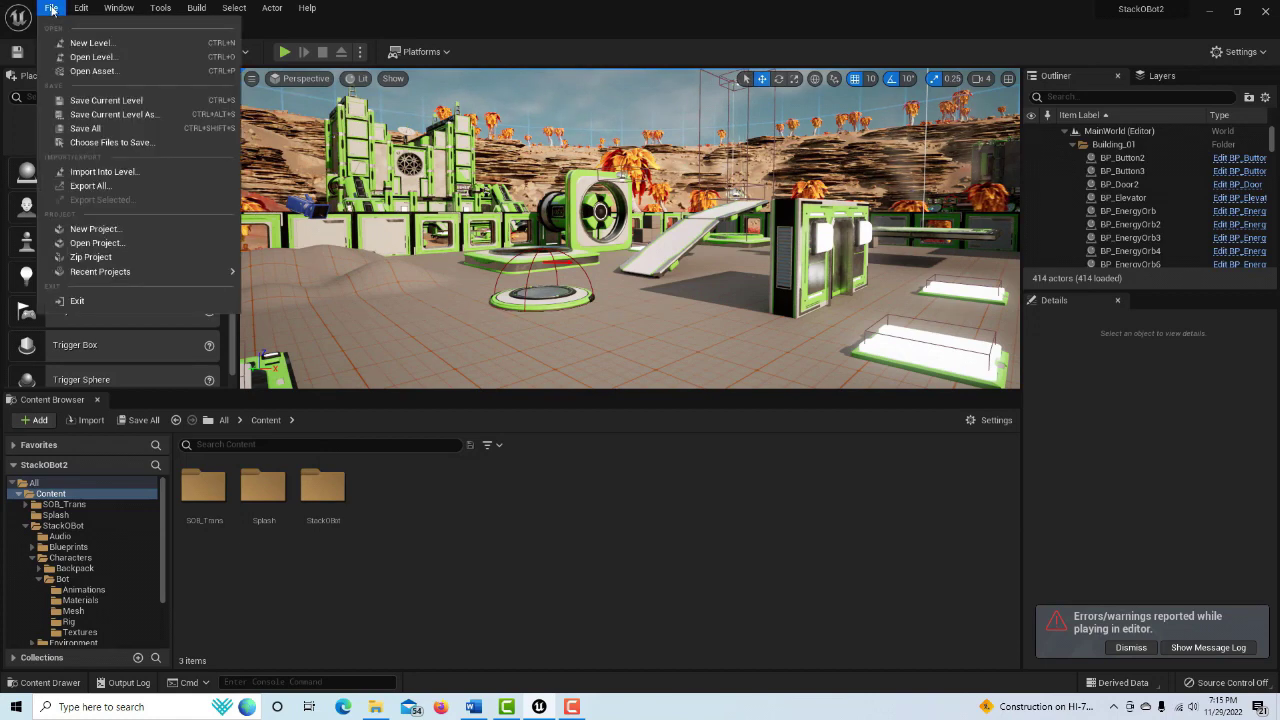
click(683, 343)
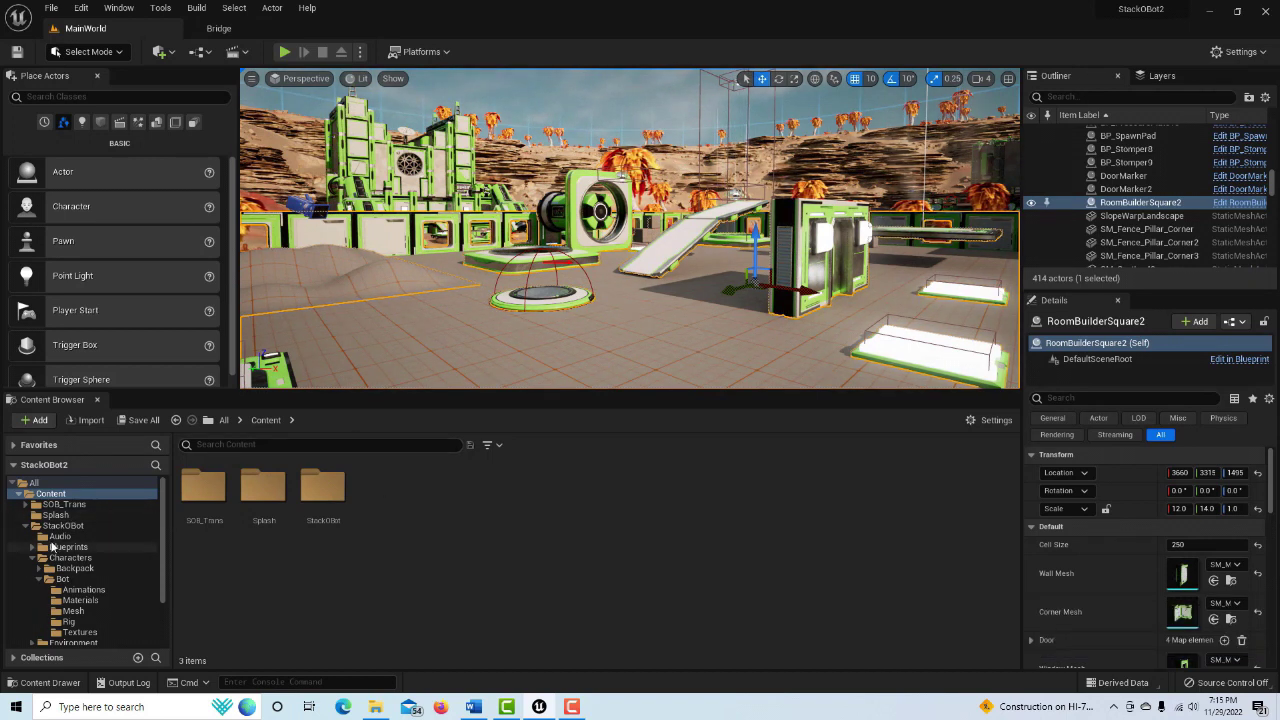
scroll(60, 560, down, 3)
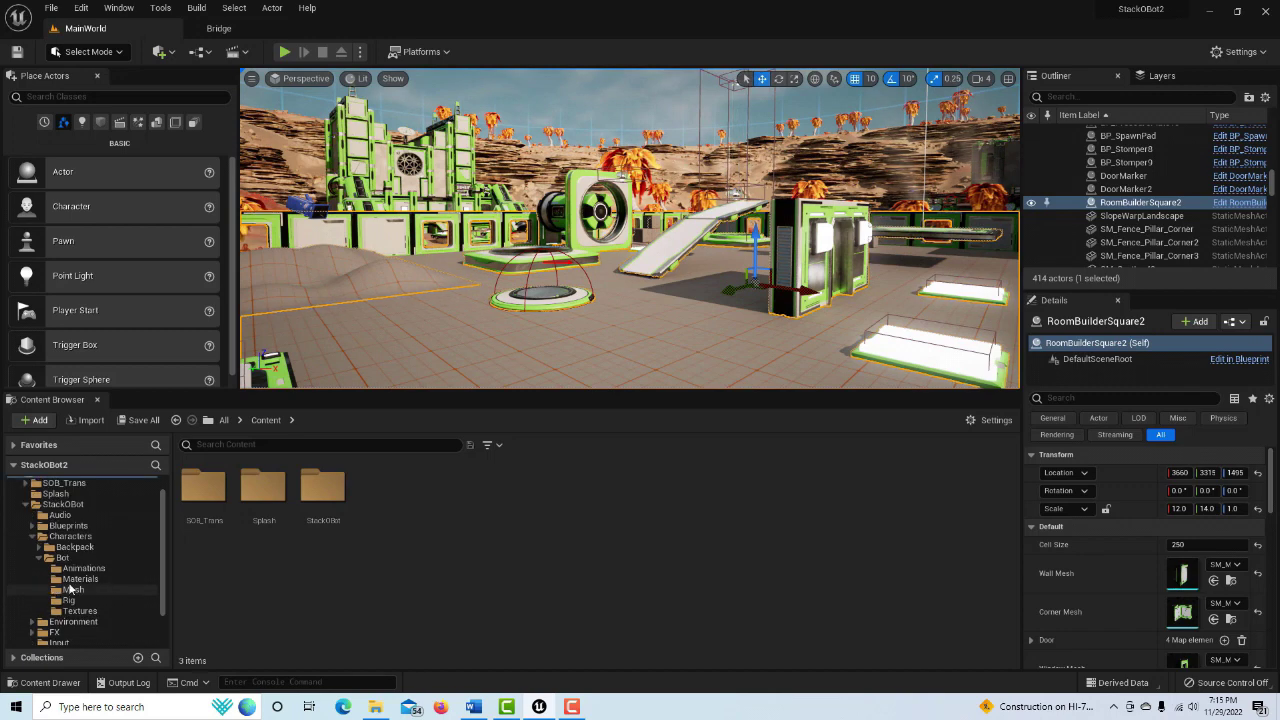
scroll(57, 598, up, 3)
click(70, 557)
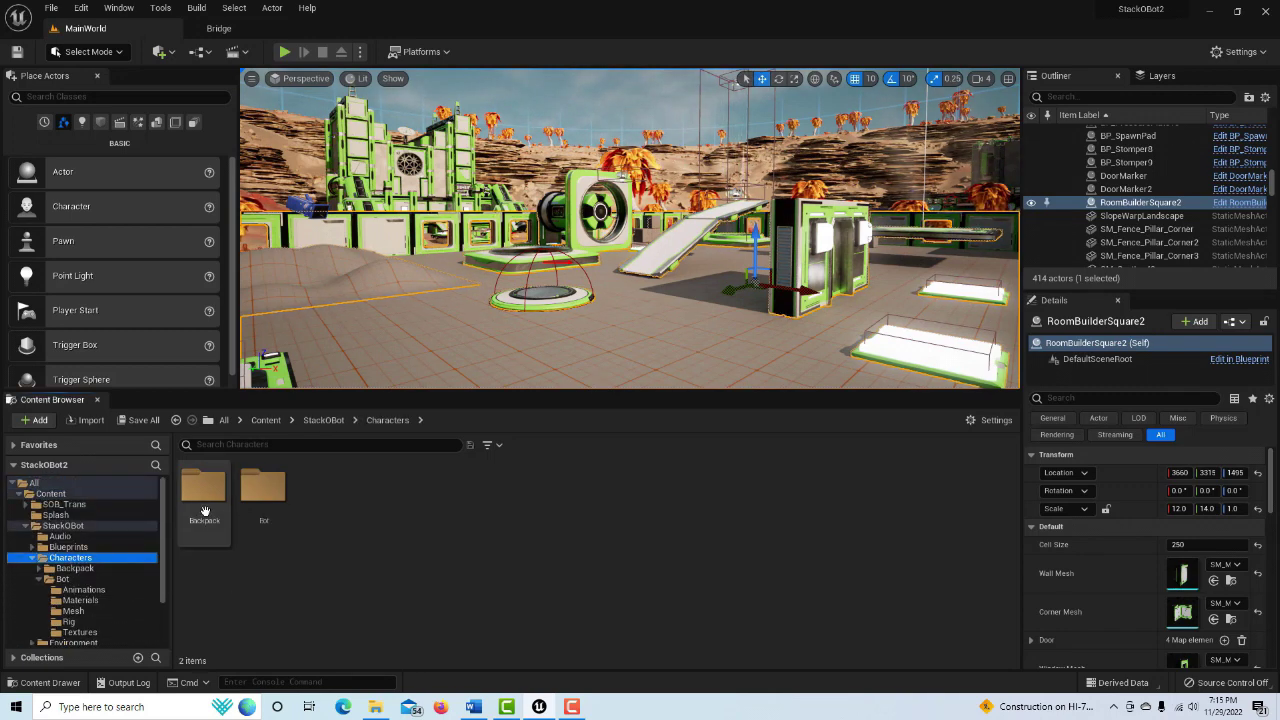
double_click(263, 490)
double_click(324, 500)
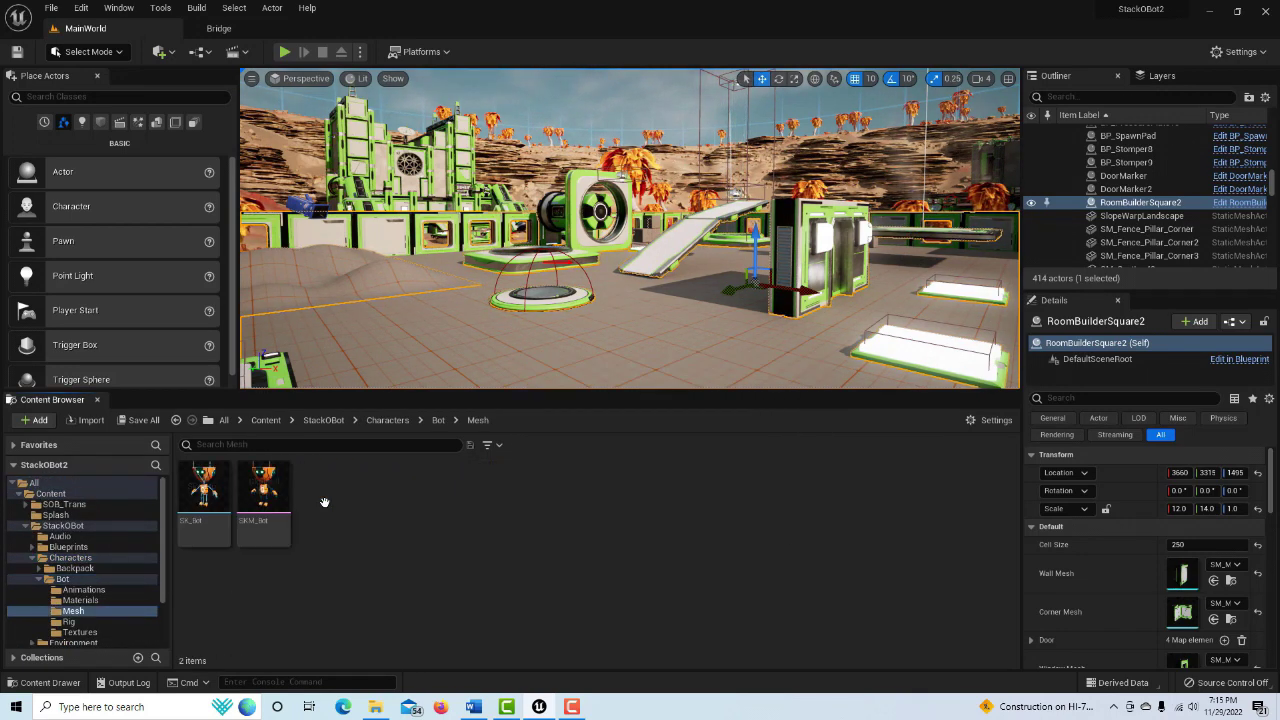
click(270, 520)
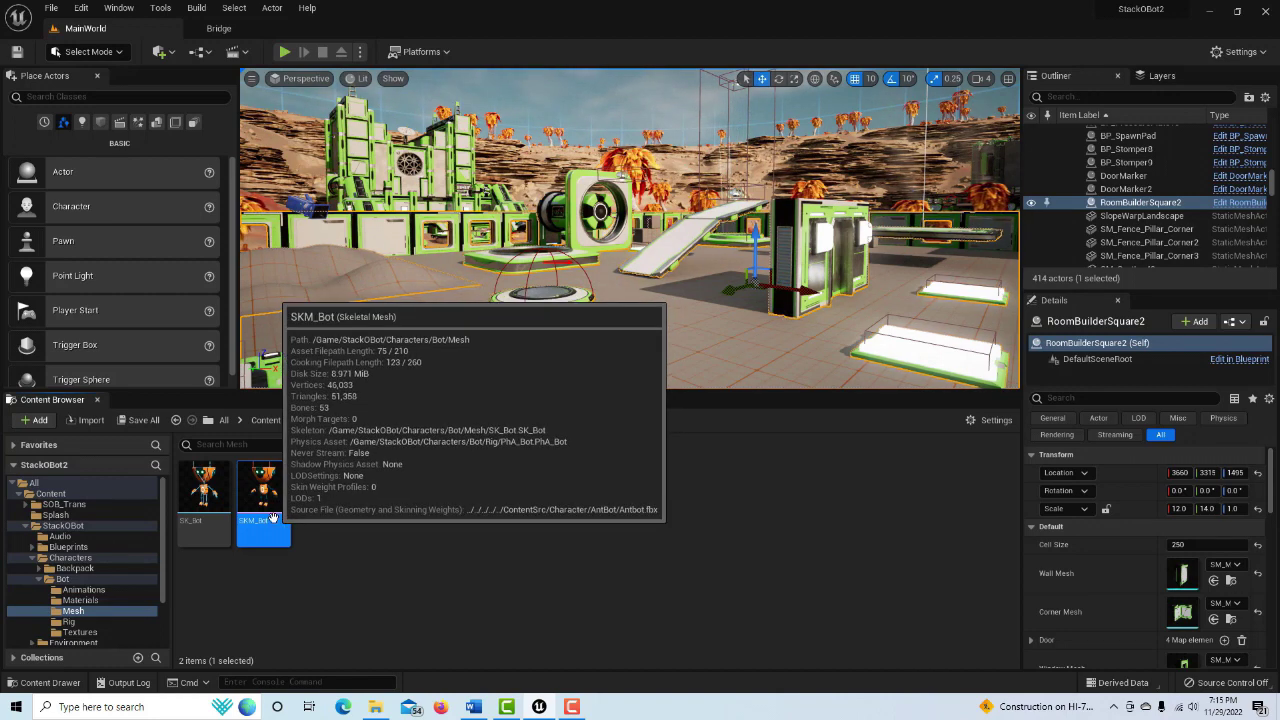
right_click(273, 517)
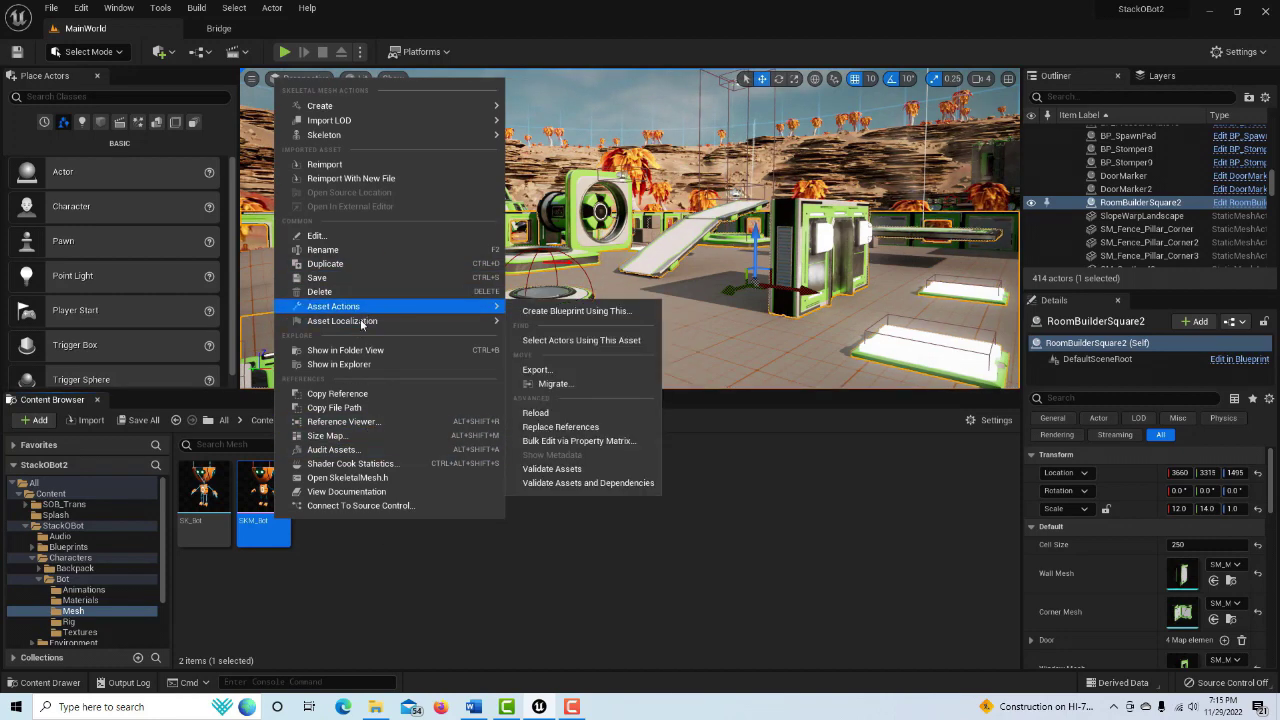
Migrate SKM_Bot with its dependencies, choosing Unreal_Projects\MyProject4\Content as the destination
mouse_move(360, 311)
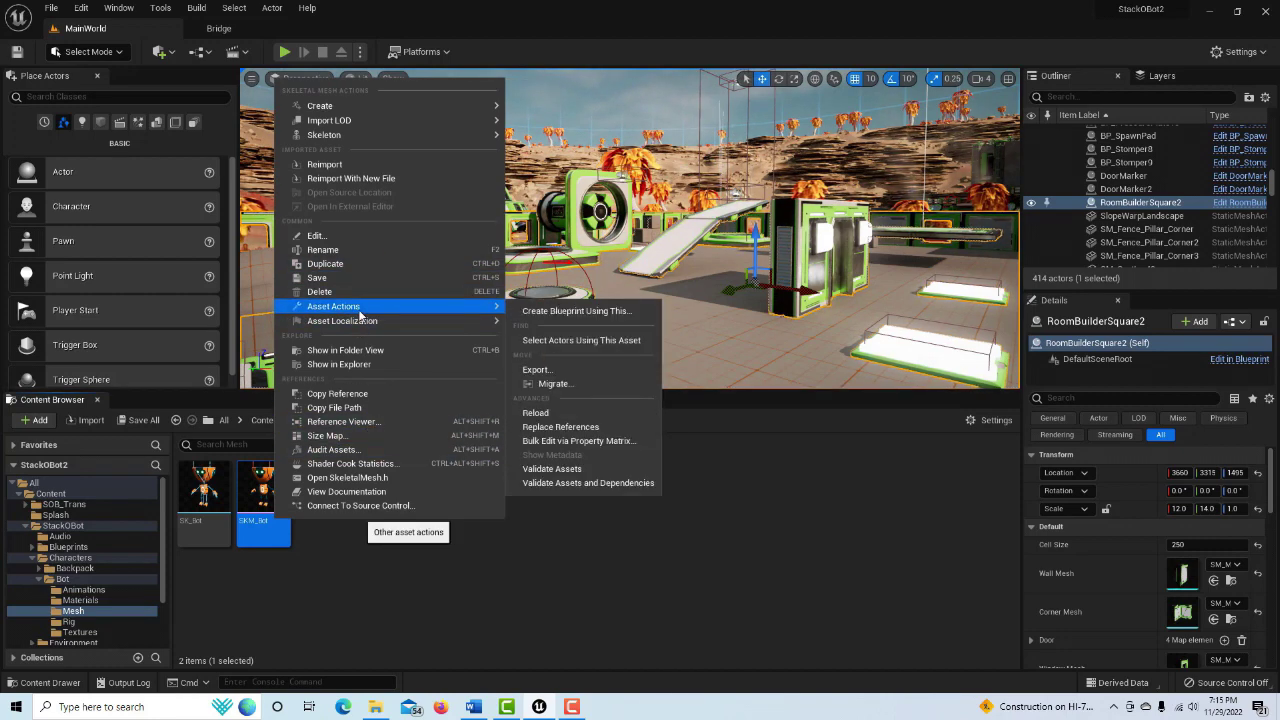
click(583, 385)
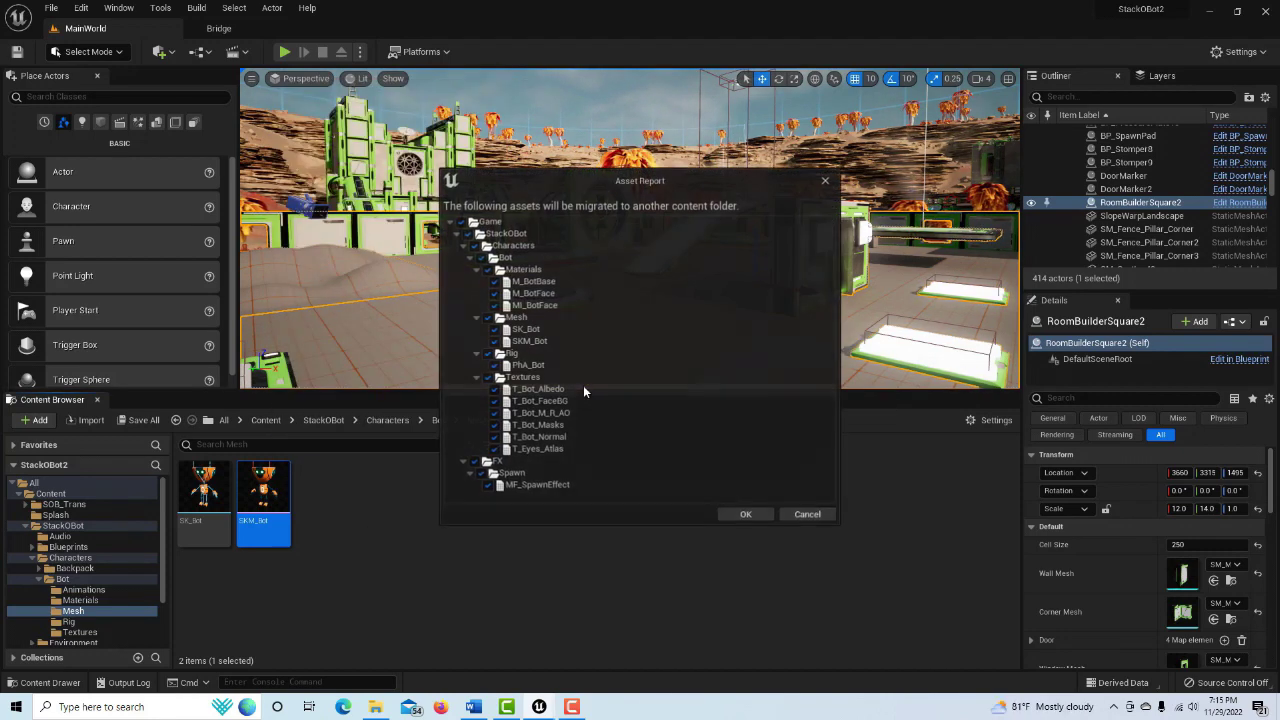
click(754, 513)
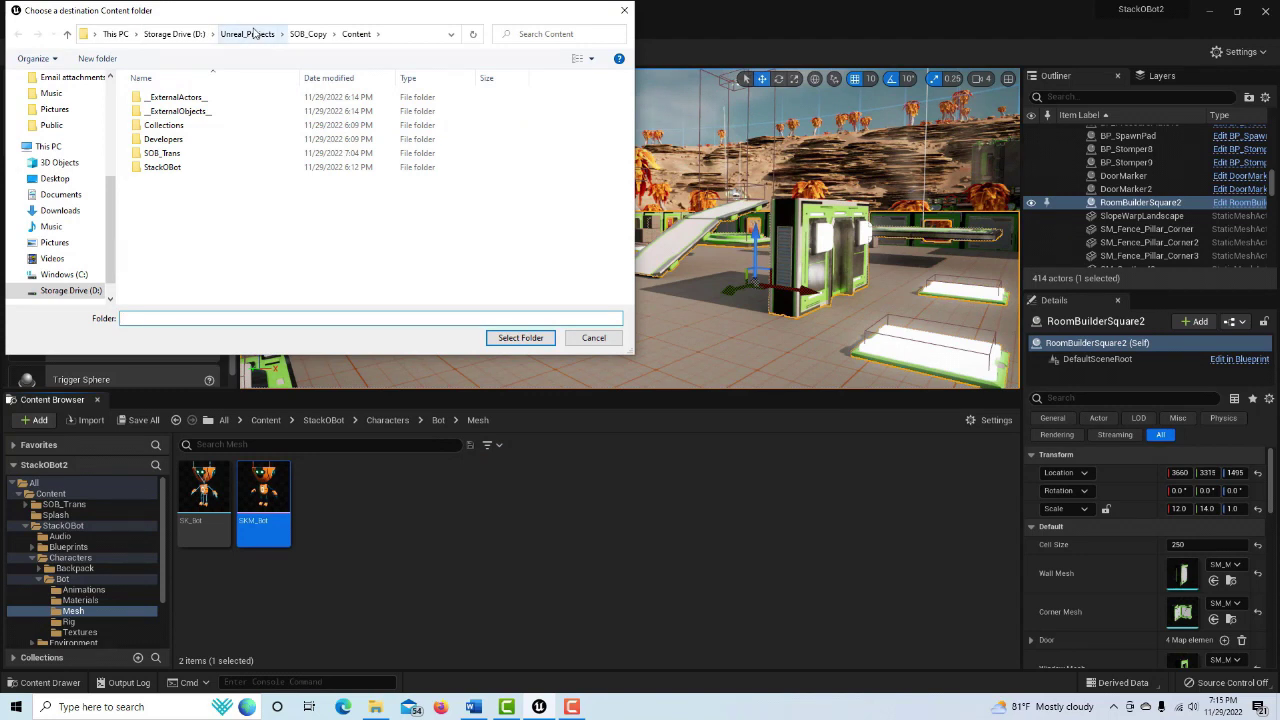
click(254, 33)
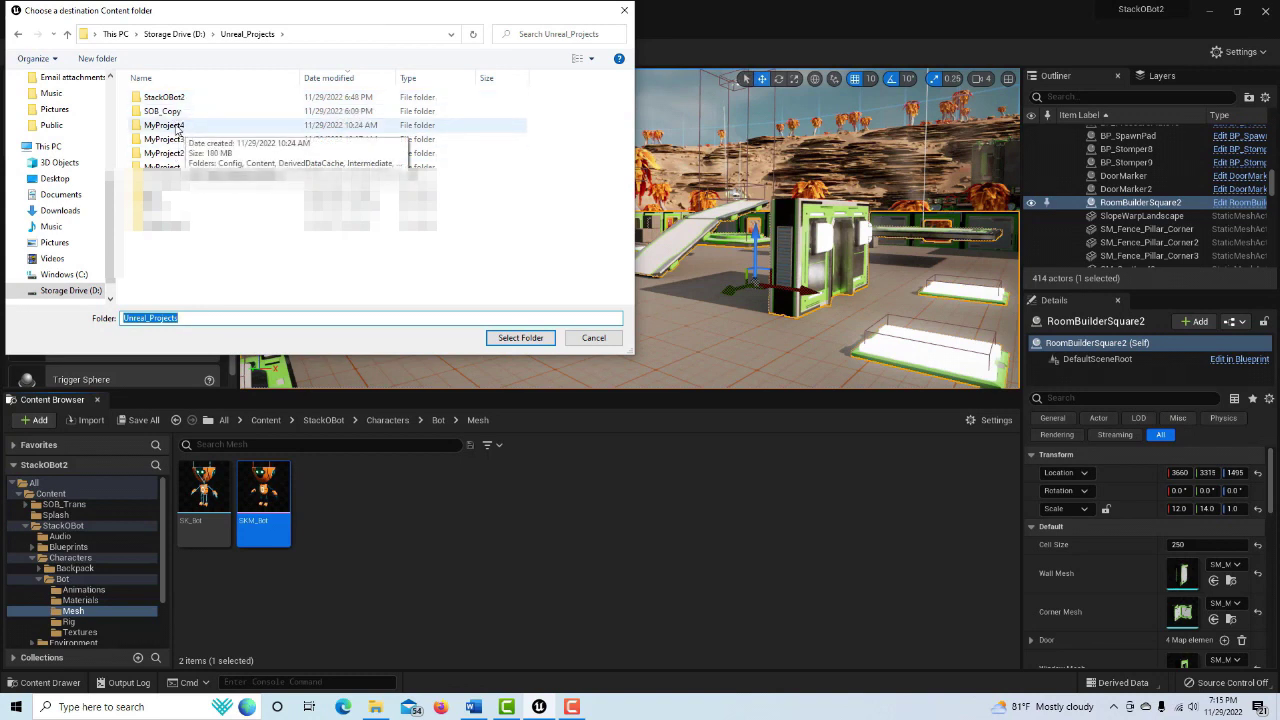
double_click(175, 125)
click(158, 111)
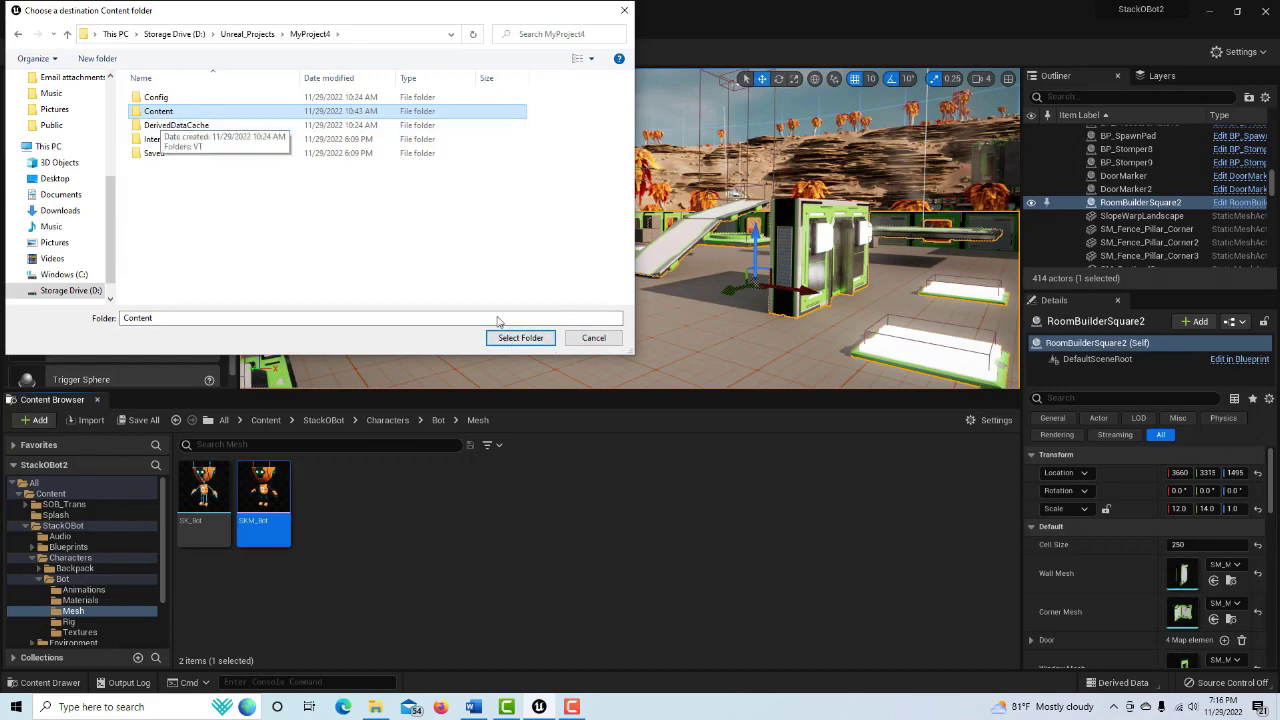
click(532, 338)
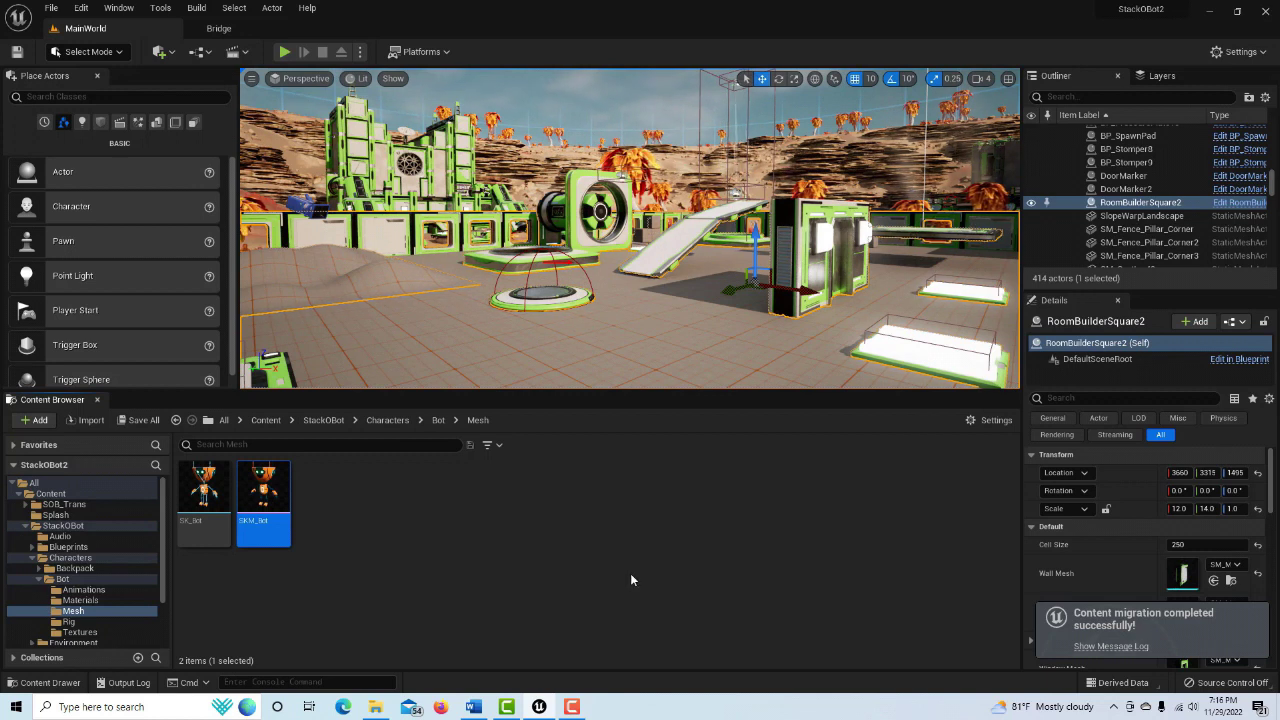
Create a new folder named TransferFolder in the top-level Content folder
click(28, 526)
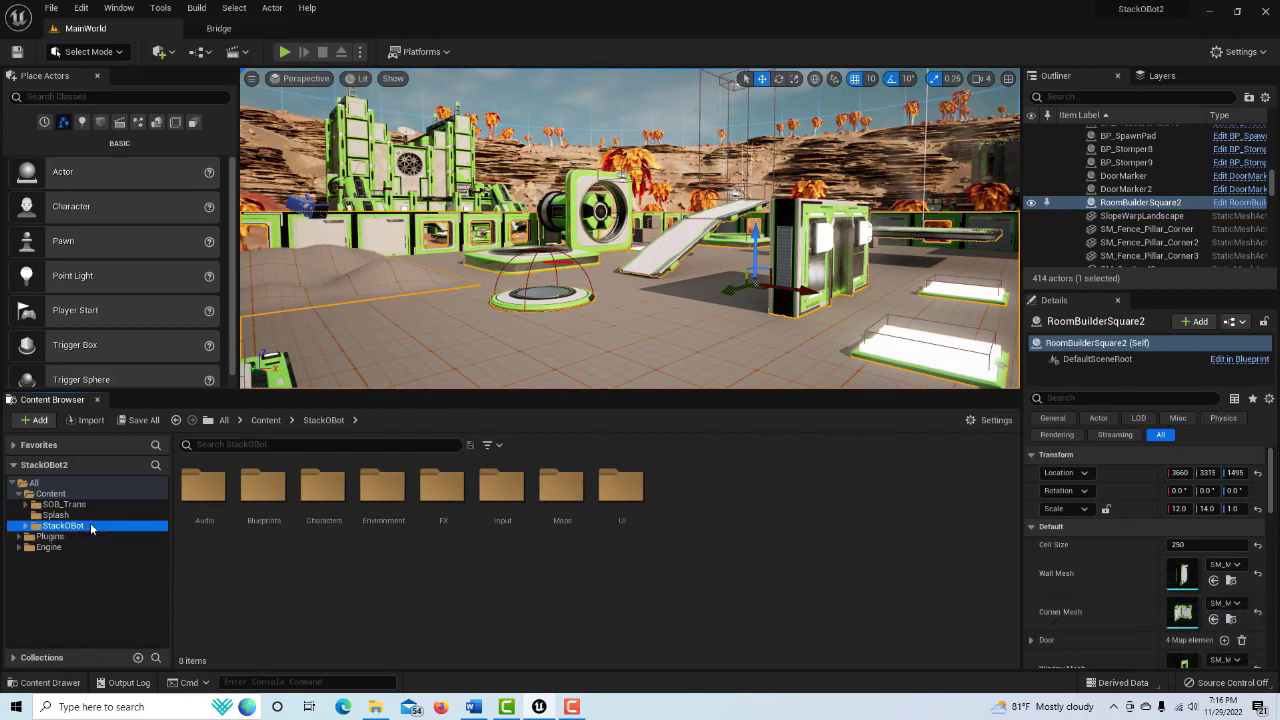
click(50, 494)
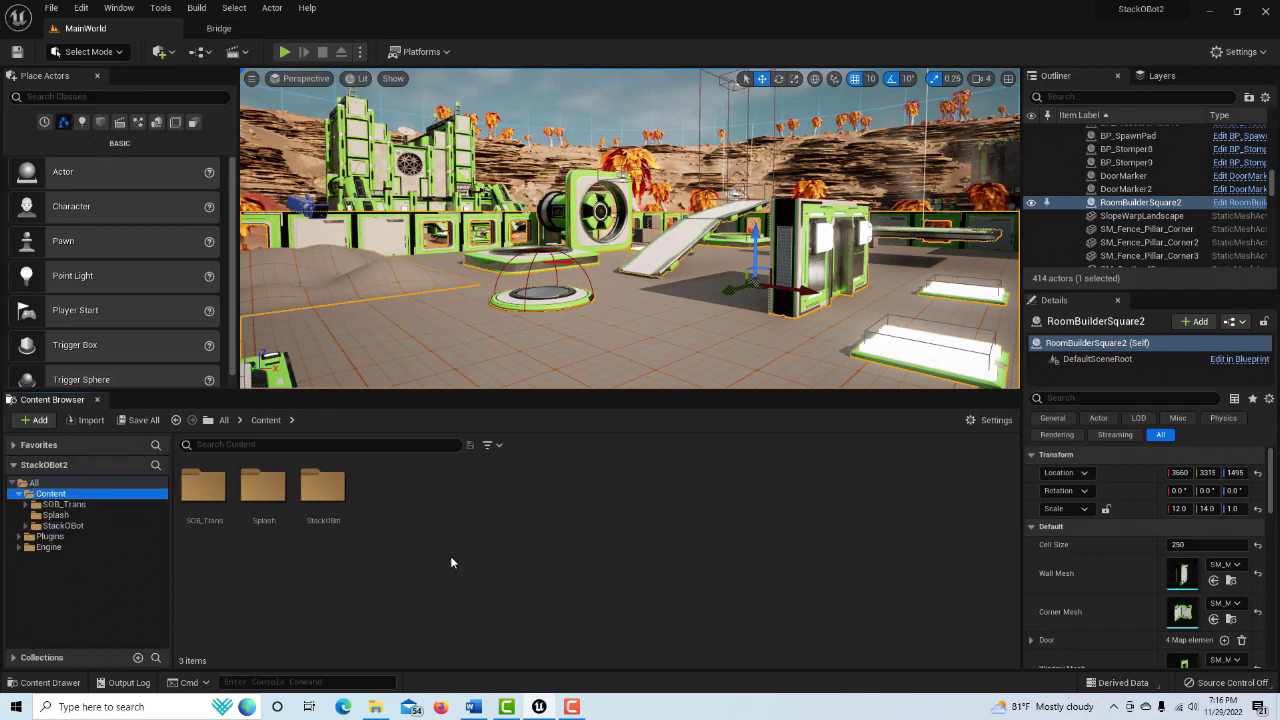
right_click(521, 505)
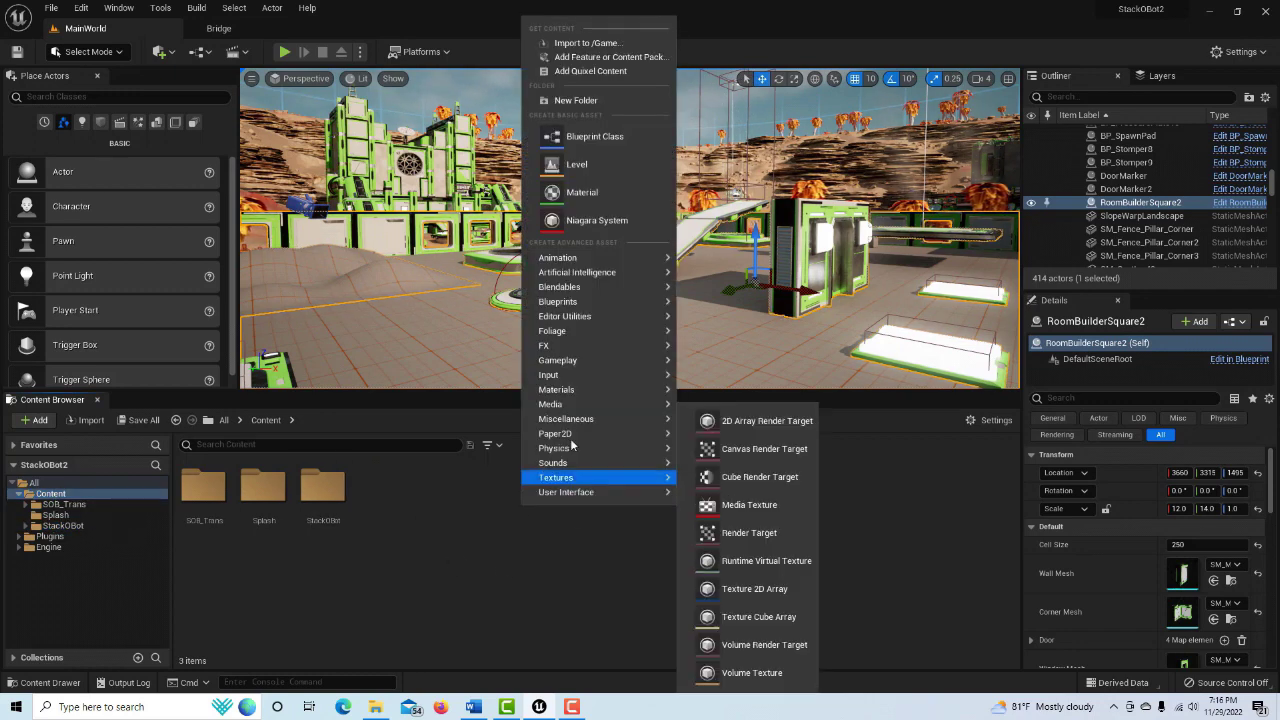
click(577, 100)
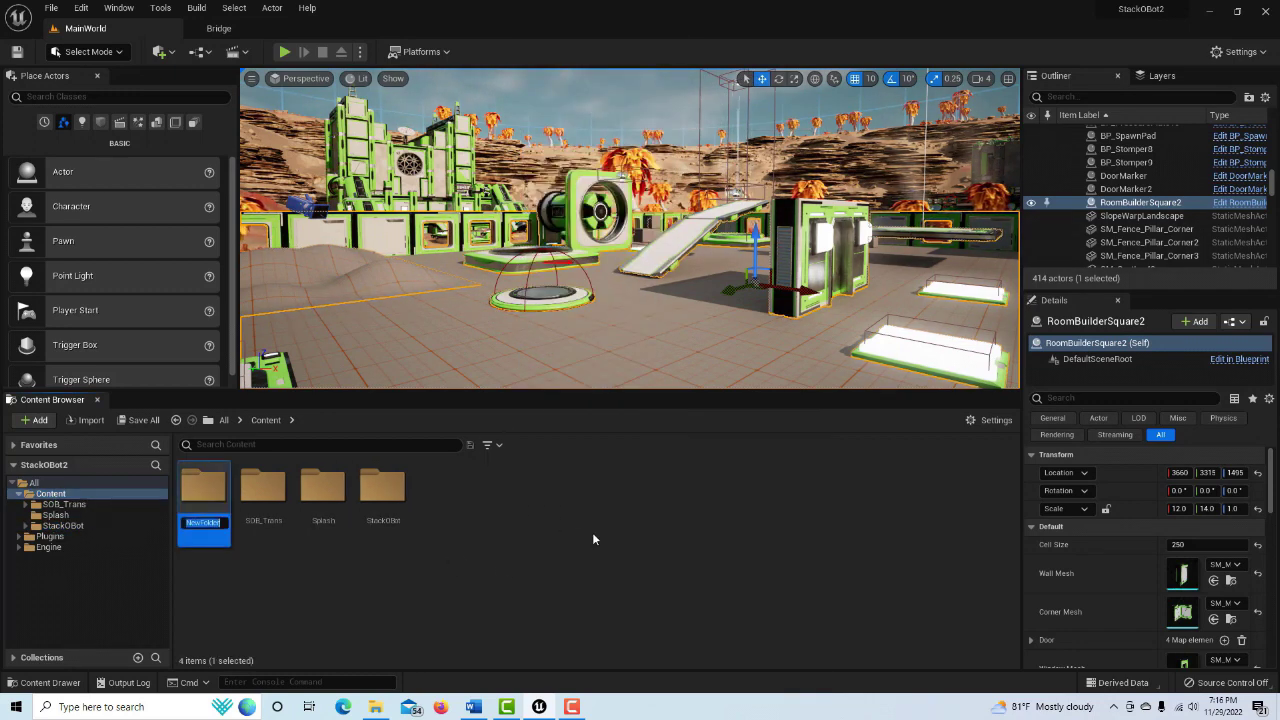
text(T)
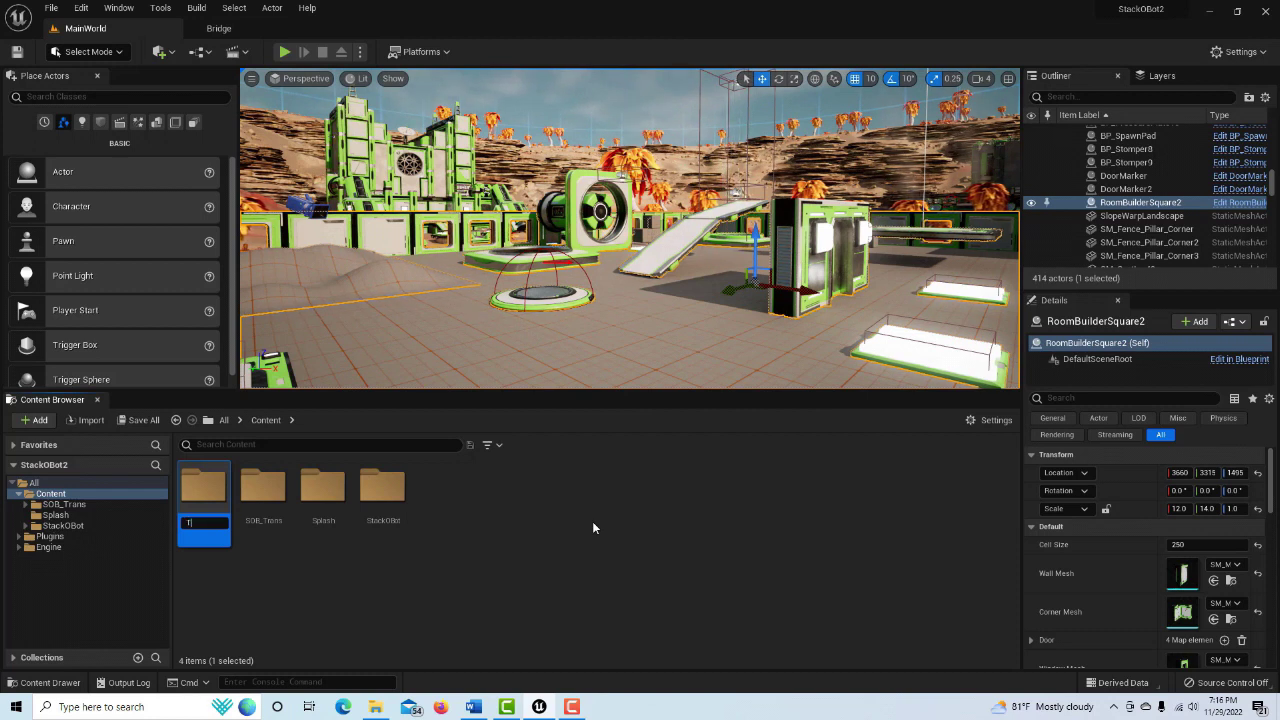
text(ransf)
key(BackSpace)
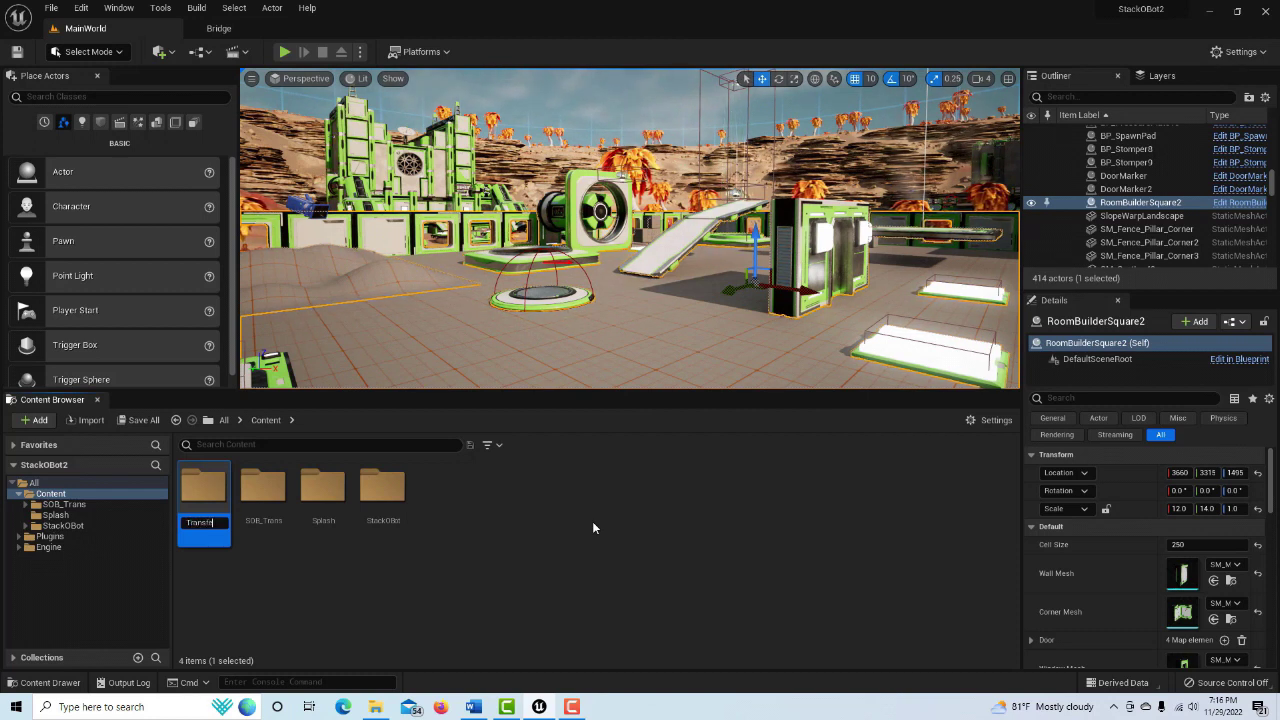
text(ferFolder)
key(Return)
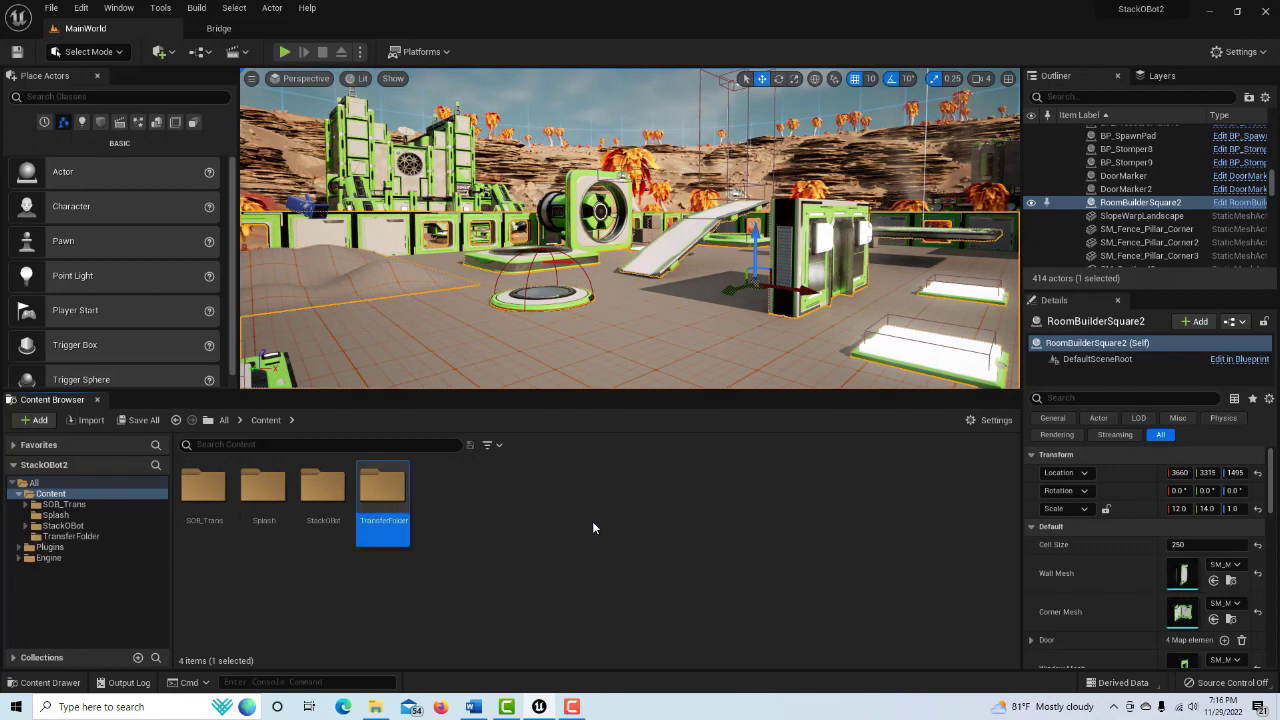
Select the StackOBot folder in the tree and check its folder options
click(66, 526)
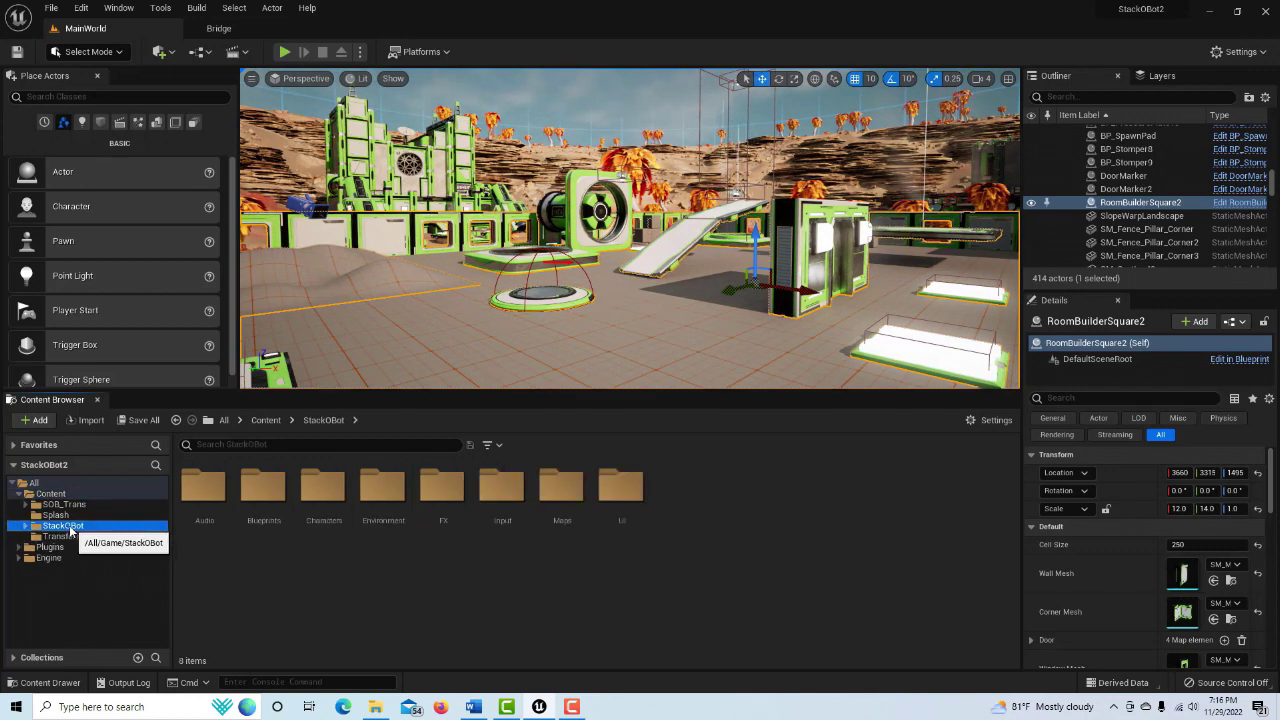
right_click(72, 528)
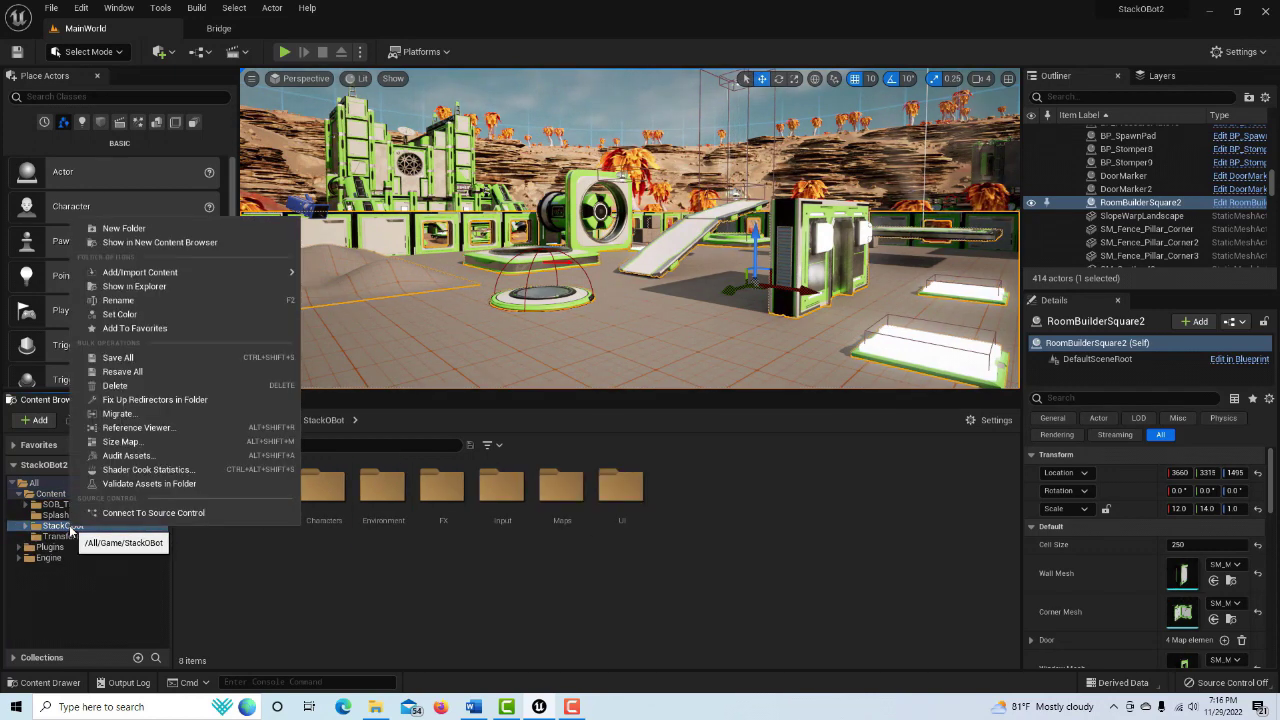
right_click(274, 557)
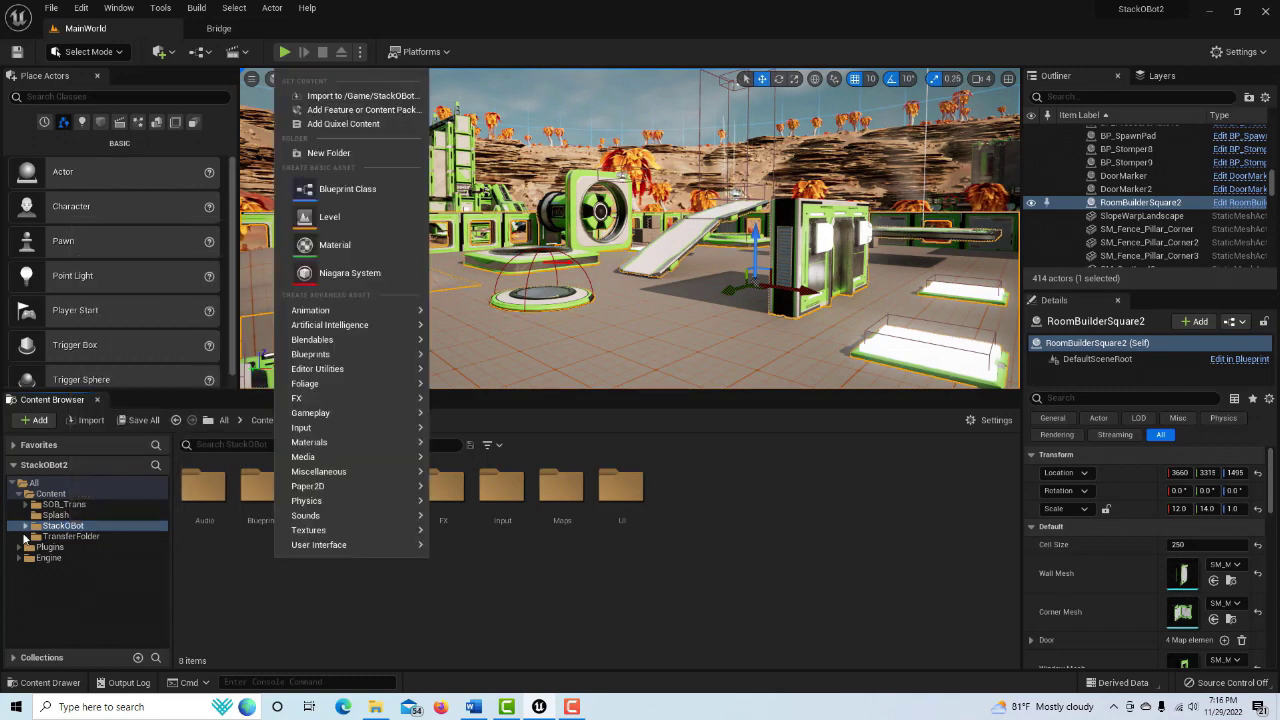
right_click(123, 524)
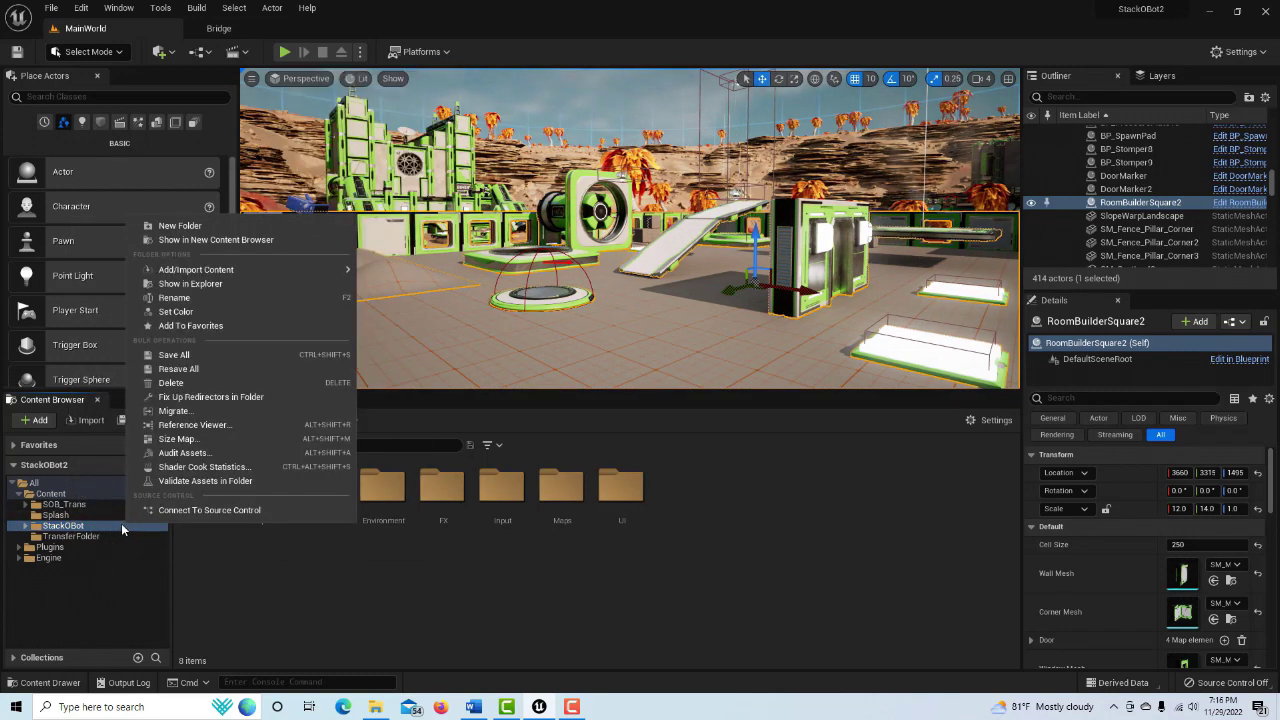
click(357, 552)
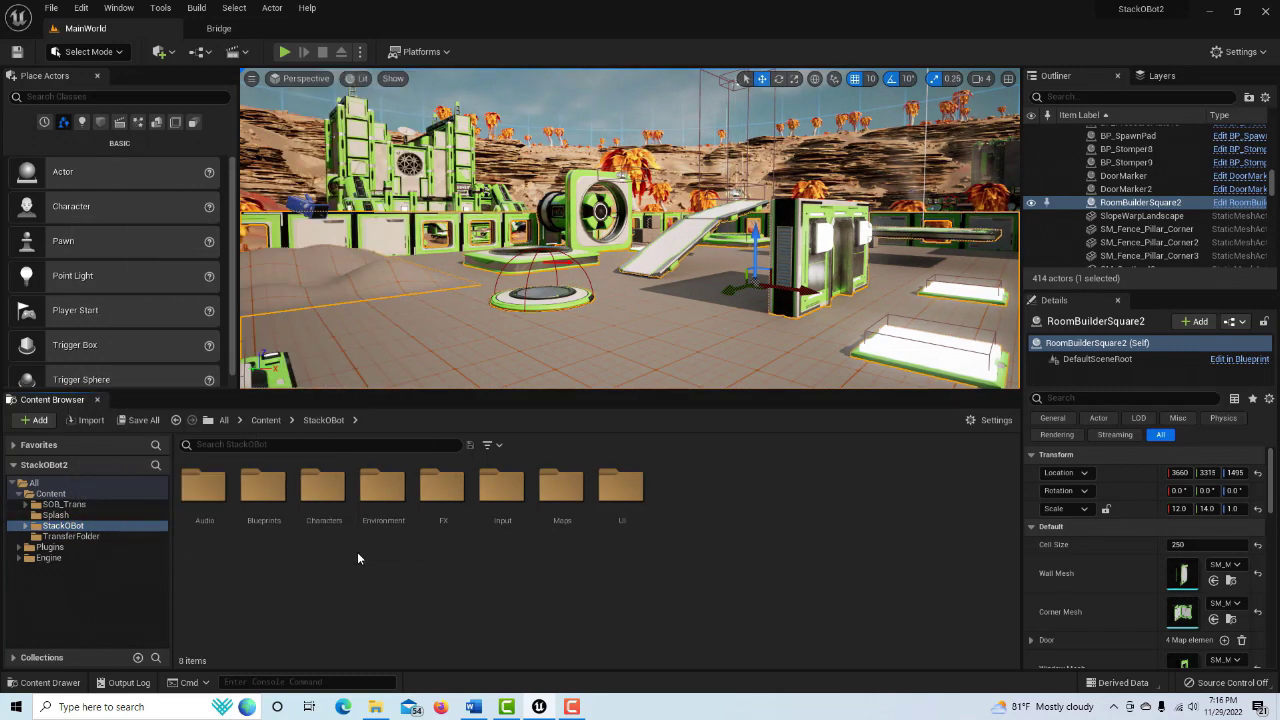
Drag StackOBot onto TransferFolder, choose Advanced Copy Here, and accept the asset report
click(83, 527)
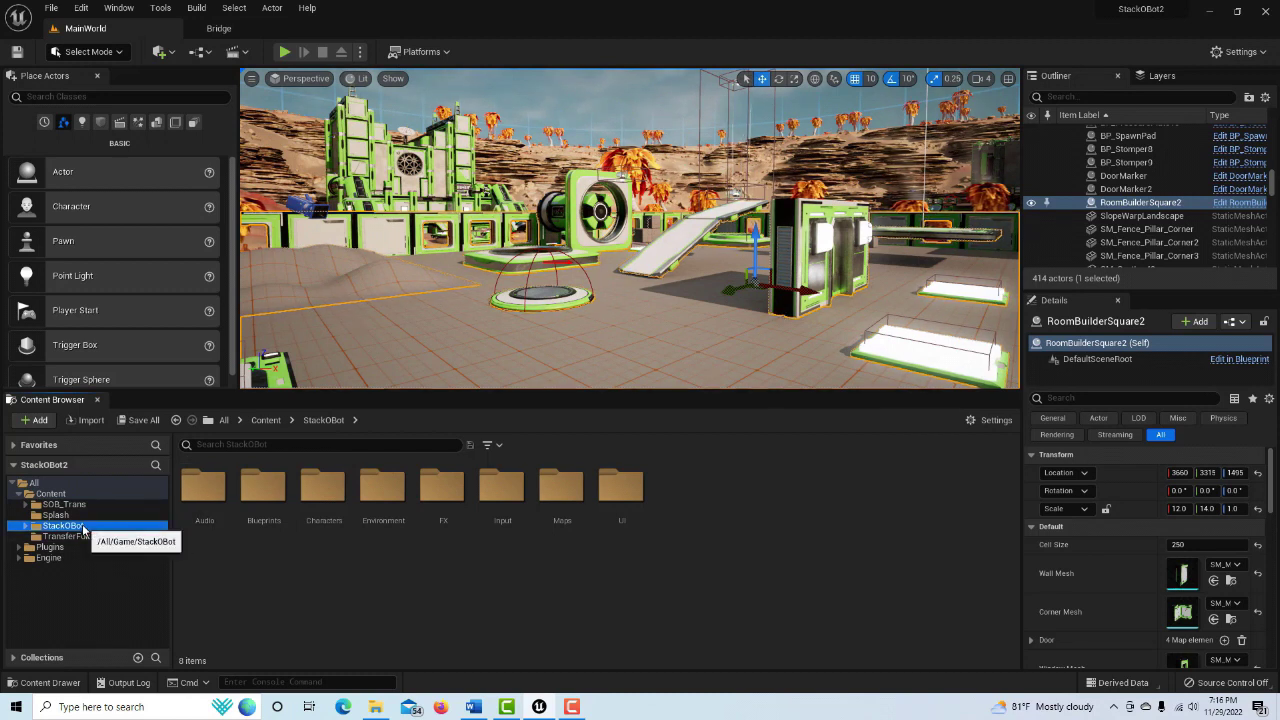
drag(83, 530, 88, 540)
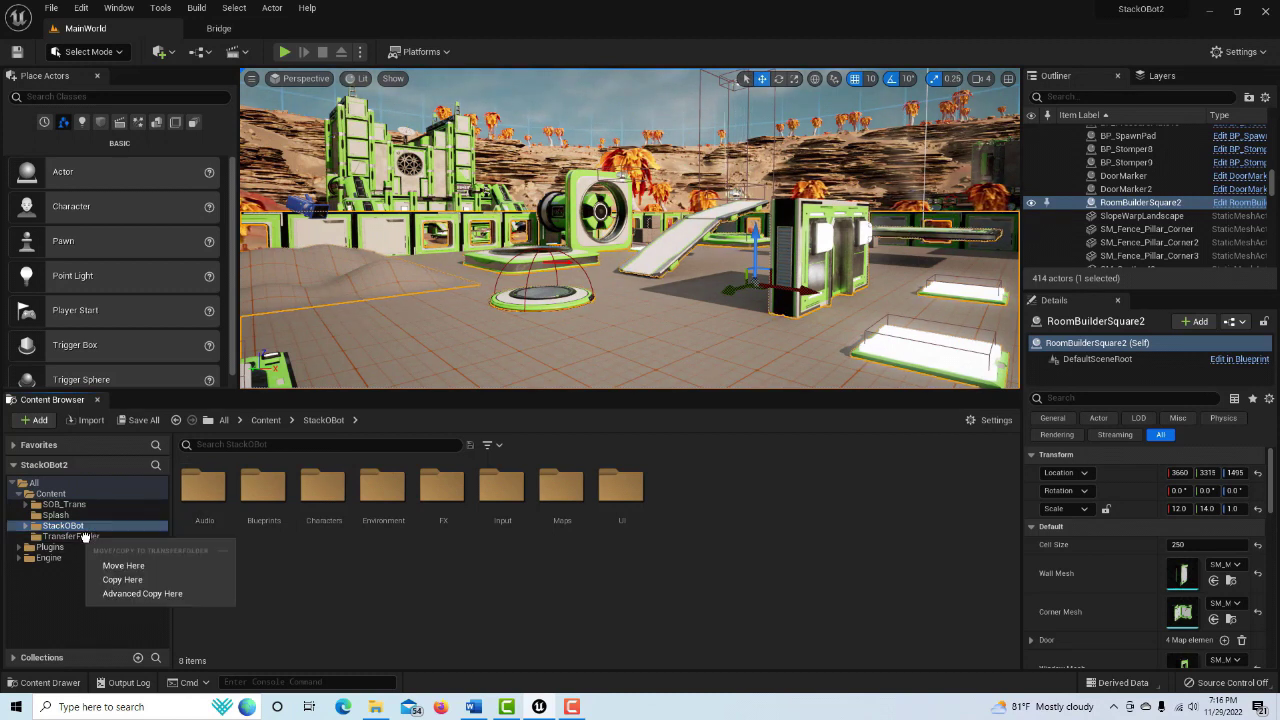
click(151, 593)
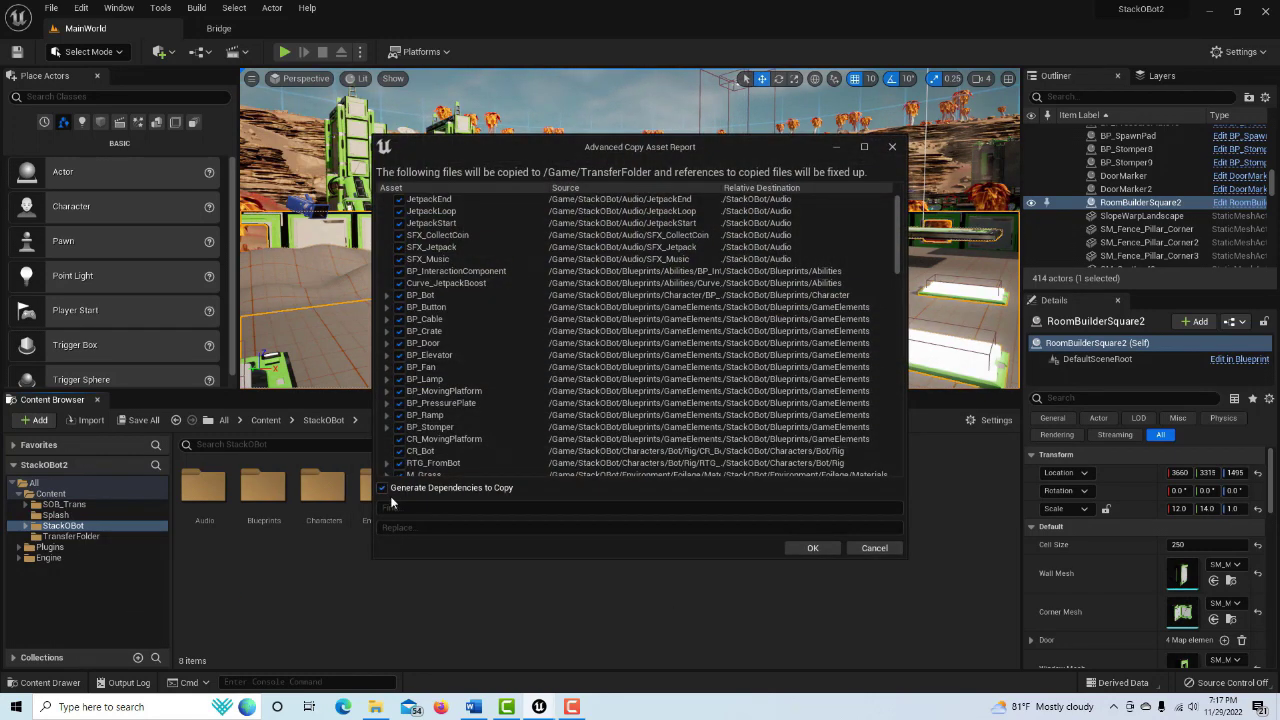
click(813, 549)
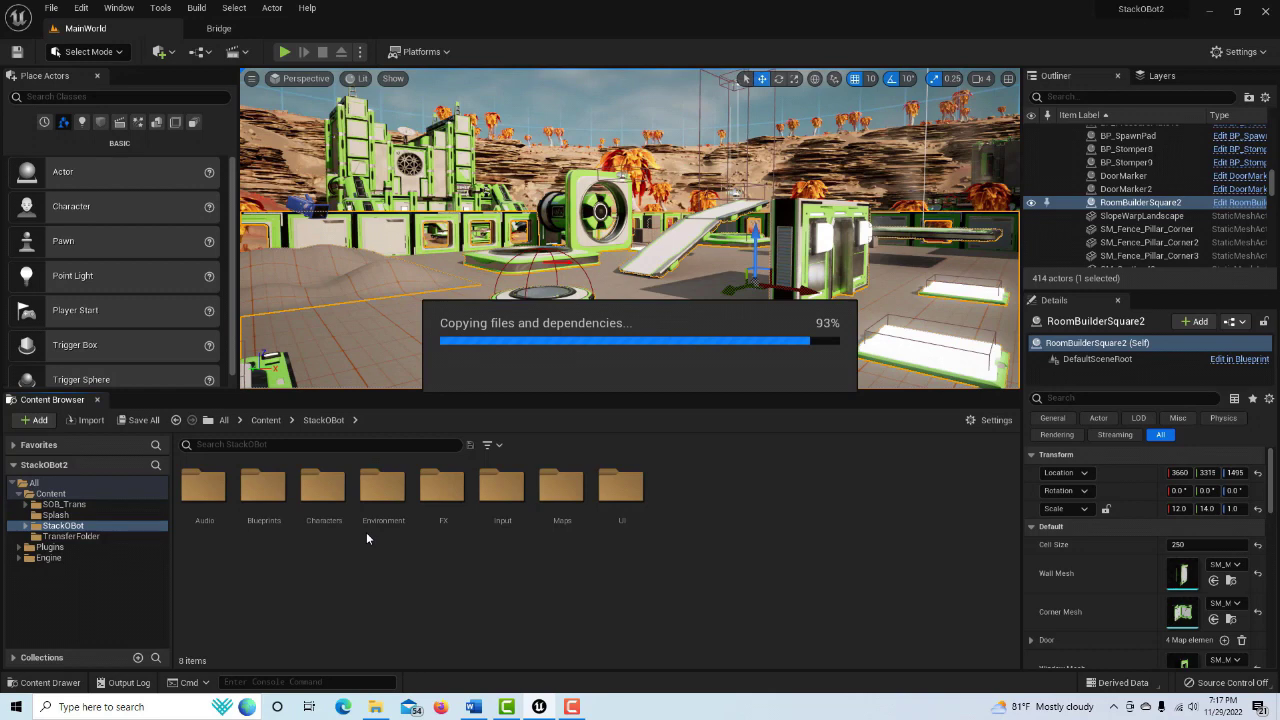
Open File Explorer while the StackOBot copy runs to 93%
click(378, 707)
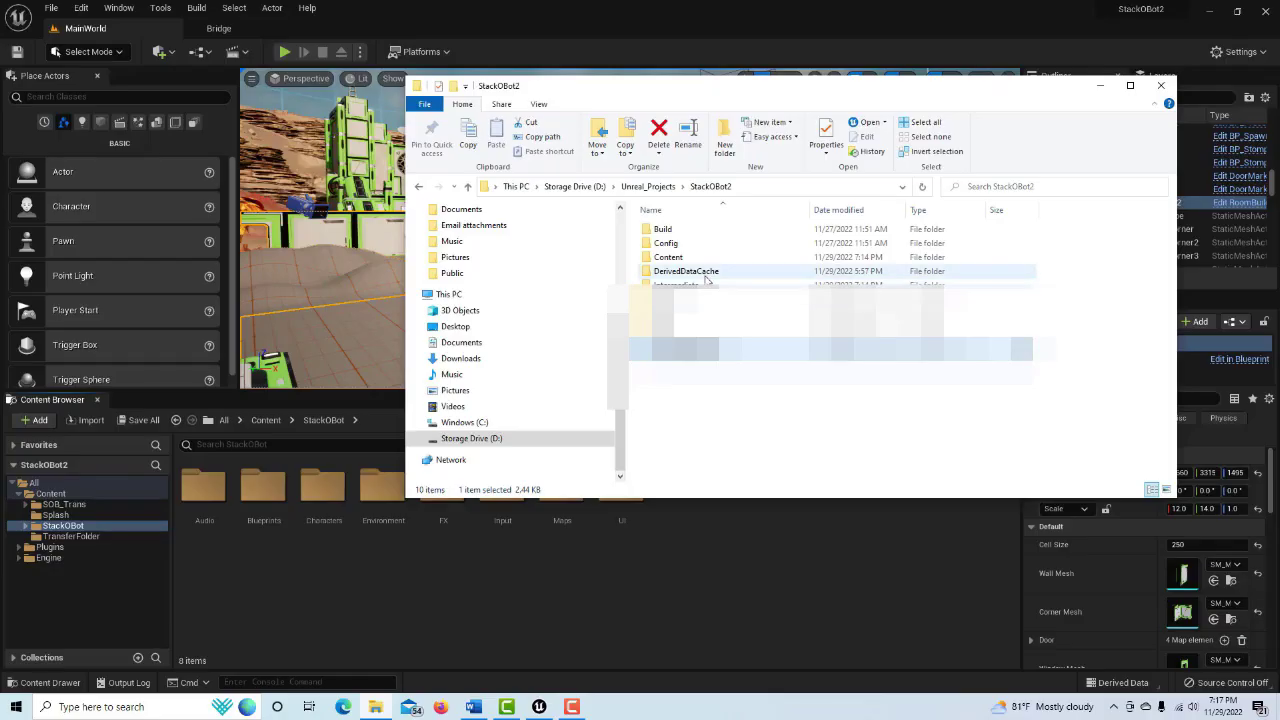
Browse from Unreal_Projects into MyProject3, select its Content folder, then minimize Explorer
click(648, 186)
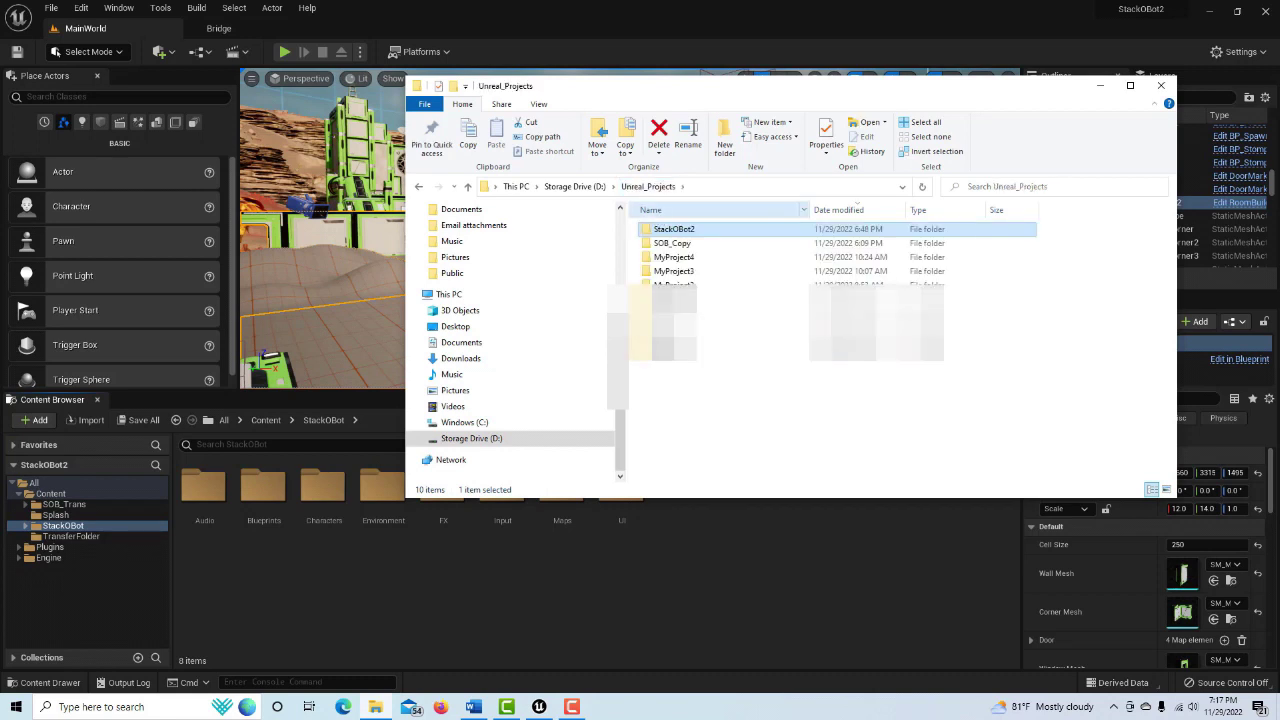
double_click(674, 271)
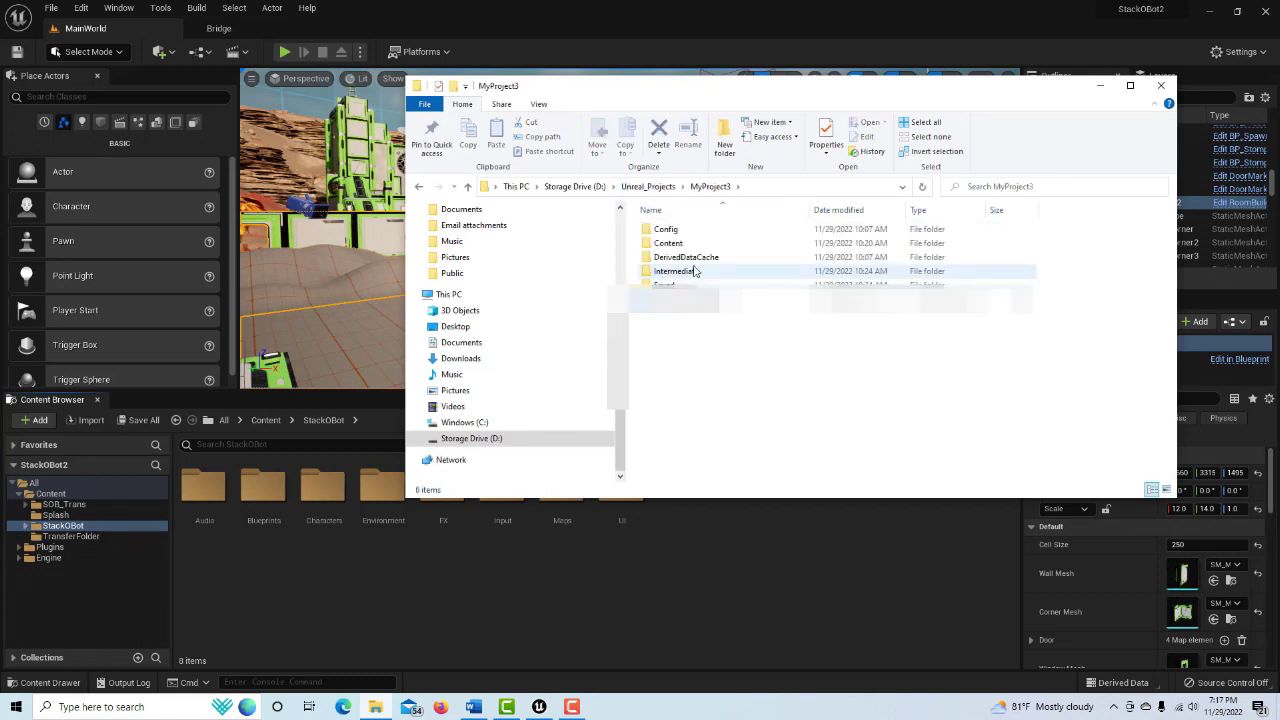
click(680, 243)
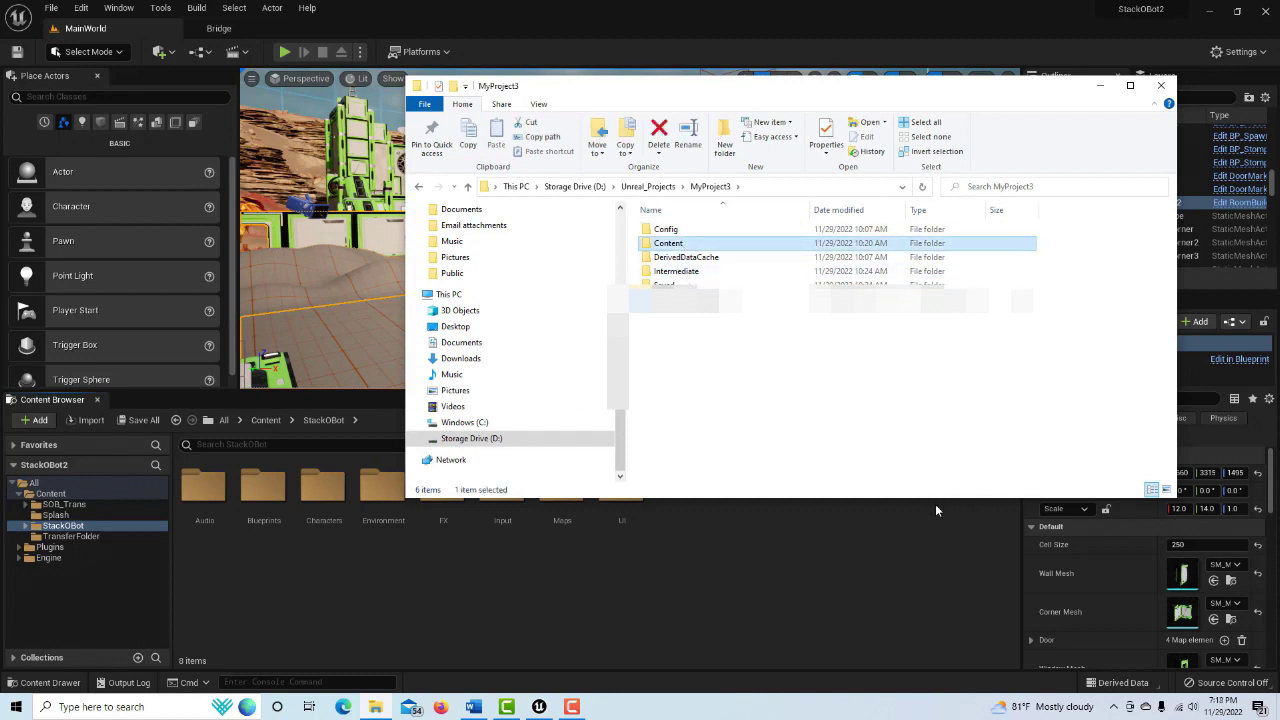
click(1101, 88)
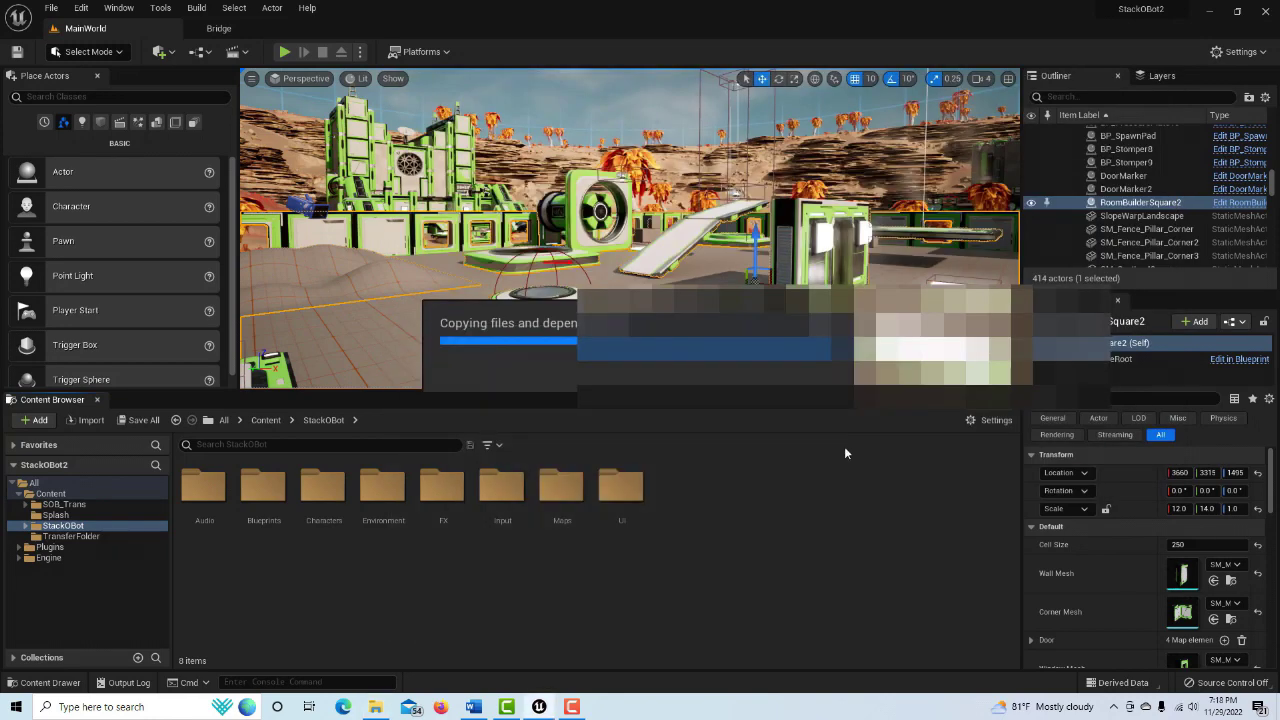